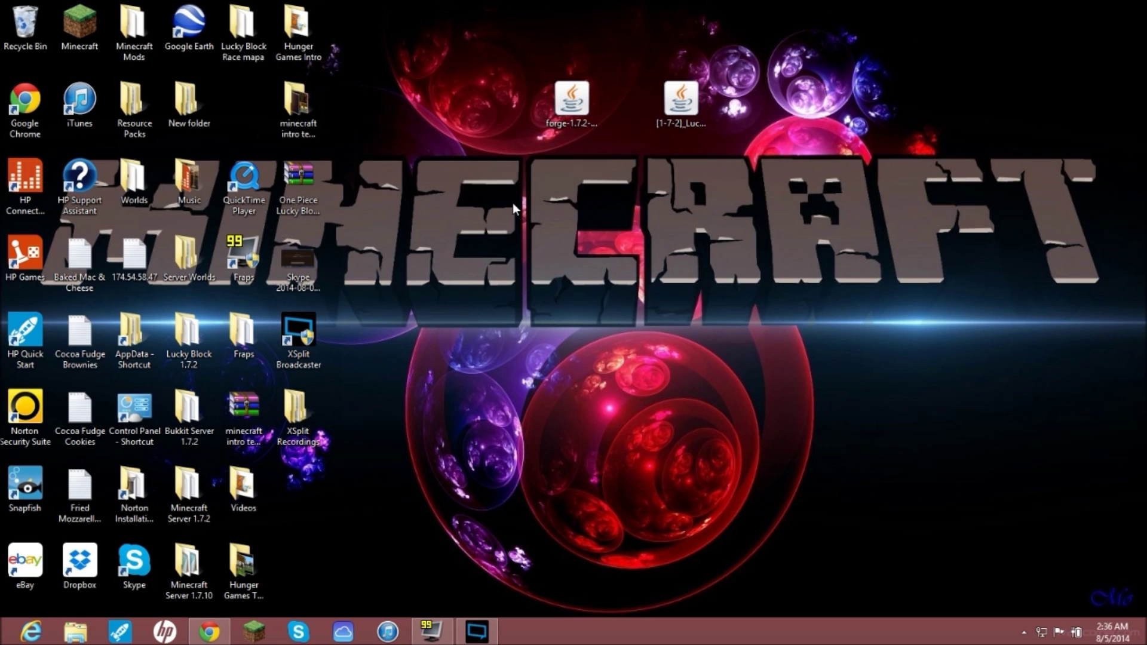
# Step: Check the full file names of the Forge installer and the Lucky Block mod on the desktop
pyautogui.moveTo(406, 155); pyautogui.dragTo(991, 203)
pyautogui.moveTo(545, 144); pyautogui.dragTo(776, 137)
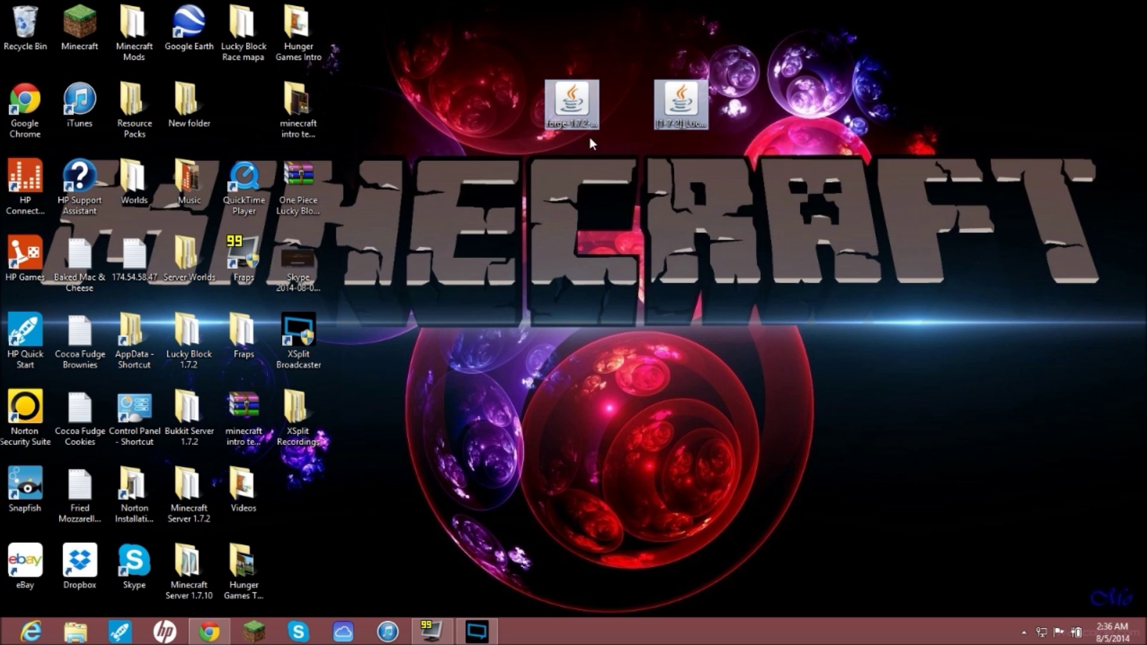
pyautogui.rightClick(577, 111)
pyautogui.click(507, 232)
pyautogui.click(556, 135)
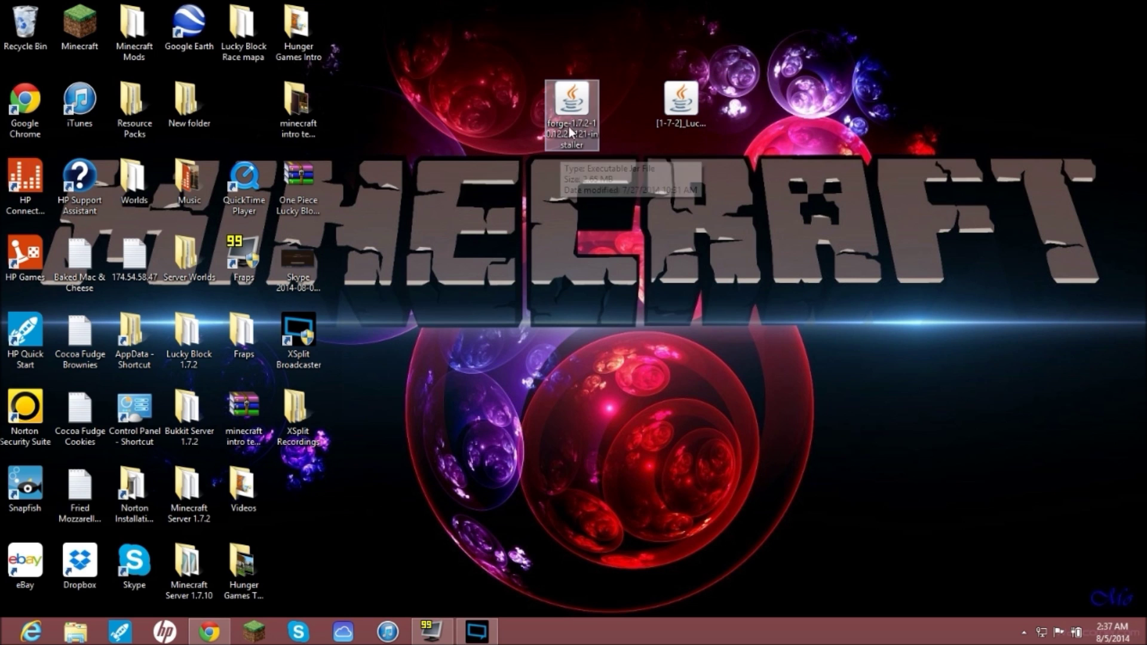
pyautogui.click(688, 127)
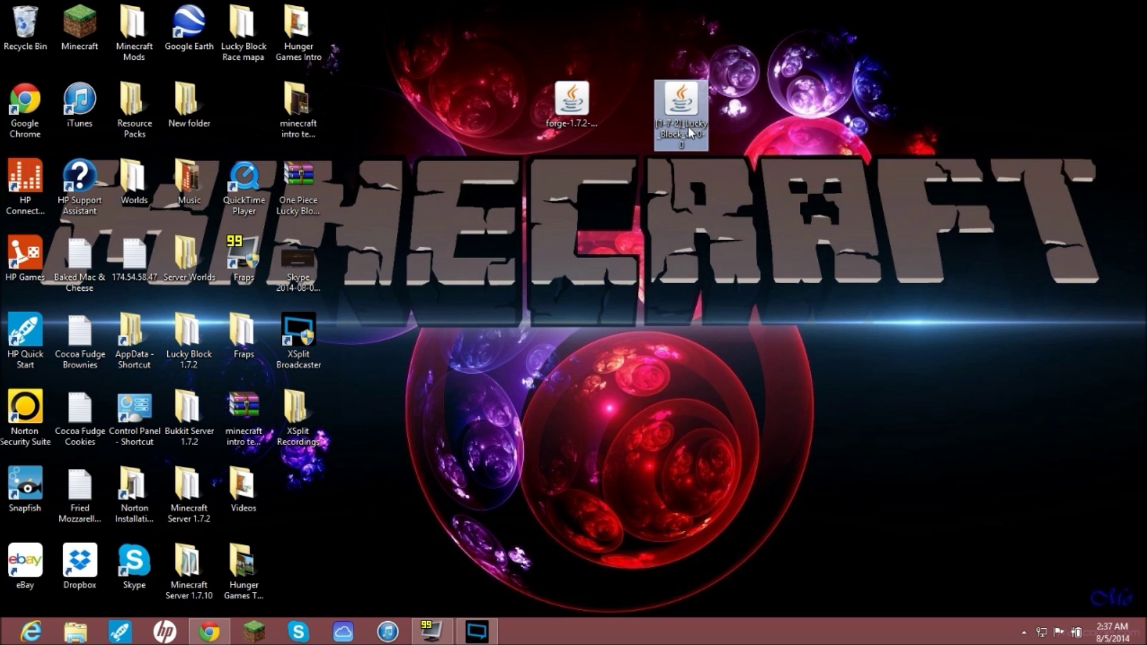
pyautogui.click(780, 214)
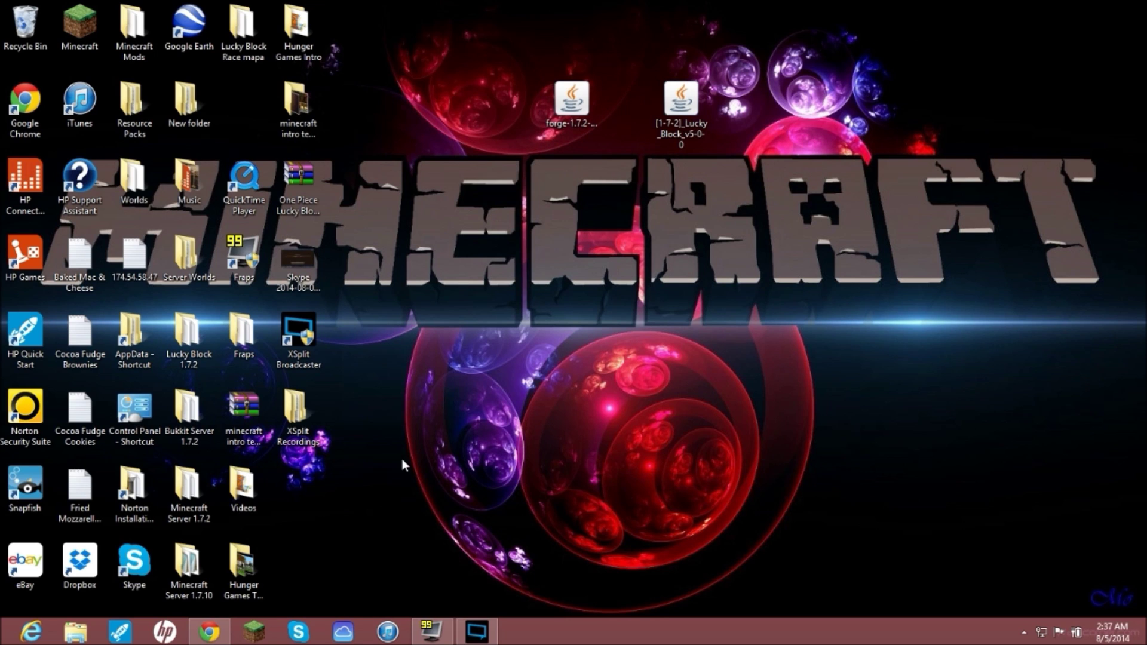
# Step: Switch to Chrome, view the Minecraft Forge Downloads page, and find the downloads section on the Lucky Block Mod Installer page
pyautogui.click(207, 638)
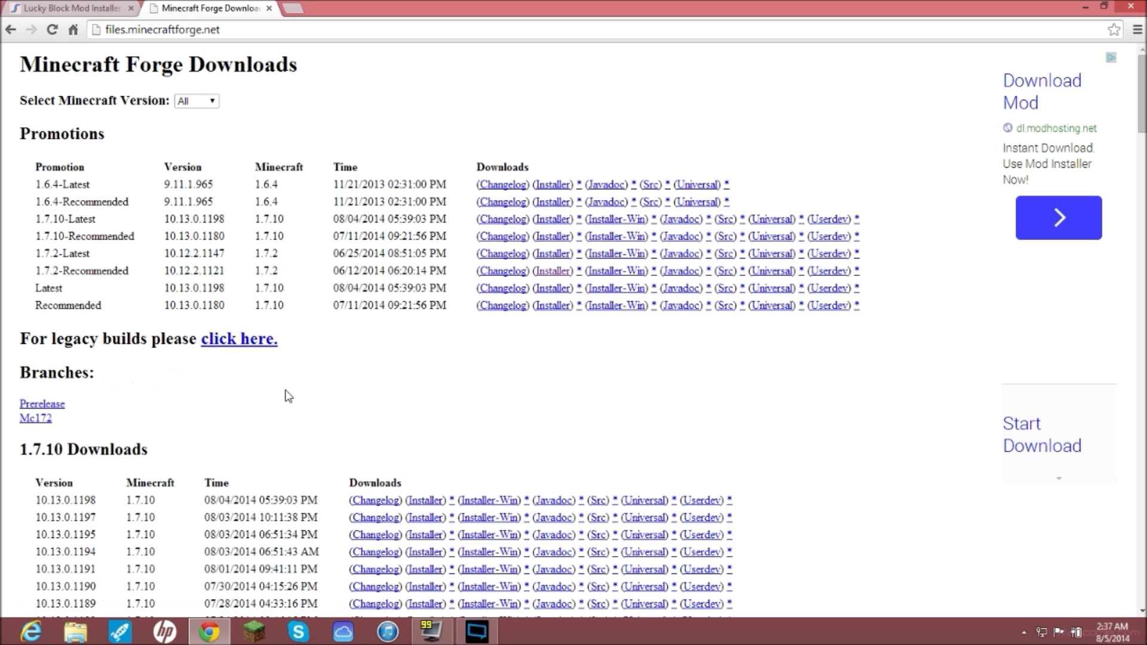
pyautogui.click(80, 13)
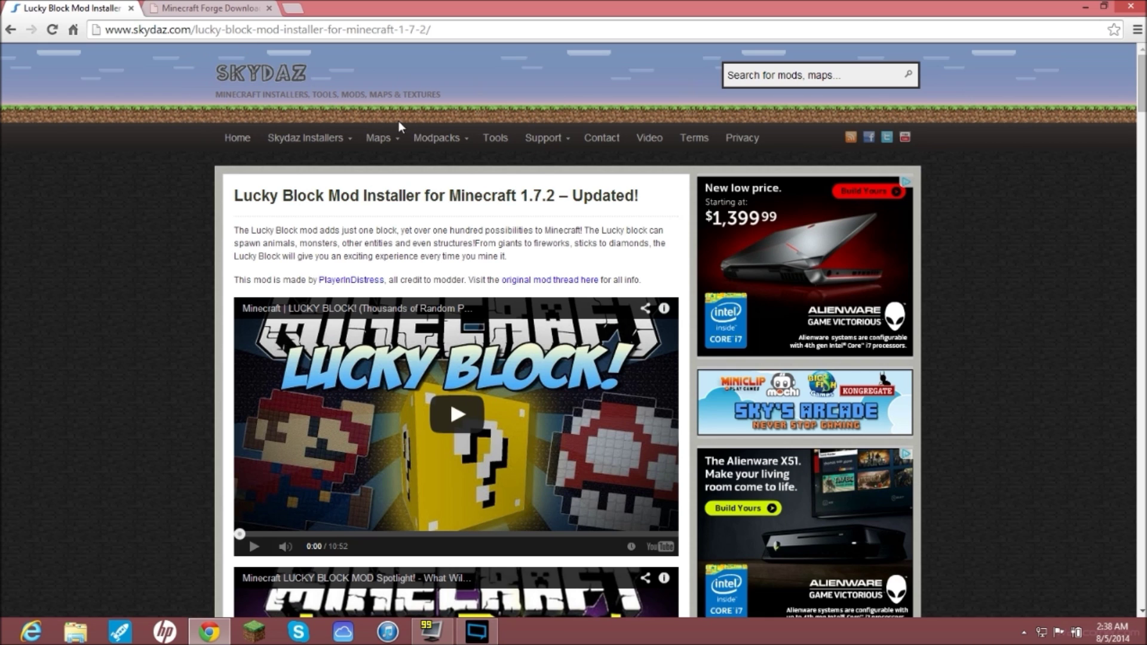
pyautogui.moveTo(395, 141)
pyautogui.scroll(-5, 1142, 119)
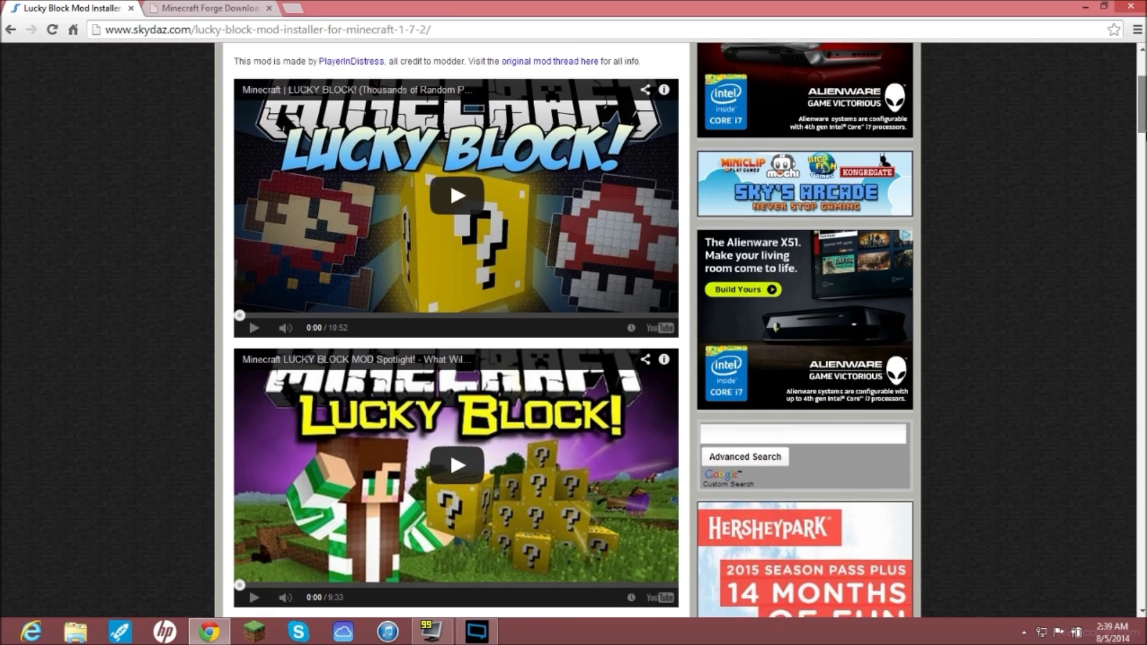
pyautogui.moveTo(1144, 137); pyautogui.dragTo(1144, 210)
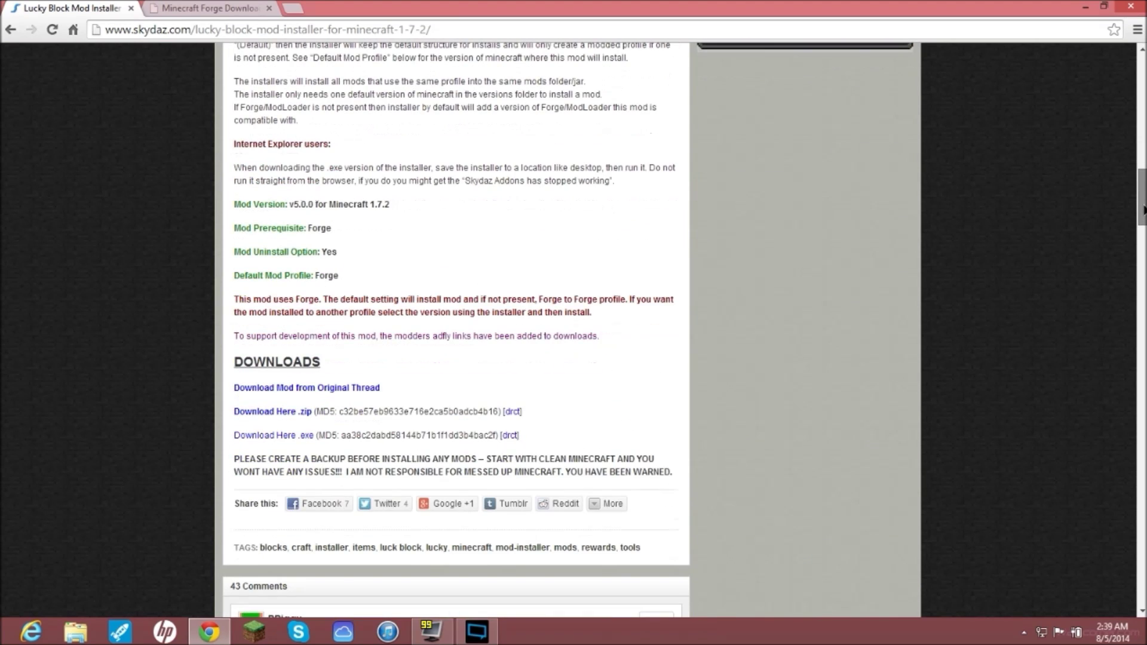
# Step: Review the Lucky Block mod's installer instructions, version requirements and download links, then return to the desktop
pyautogui.scroll(-1, 388, 251)
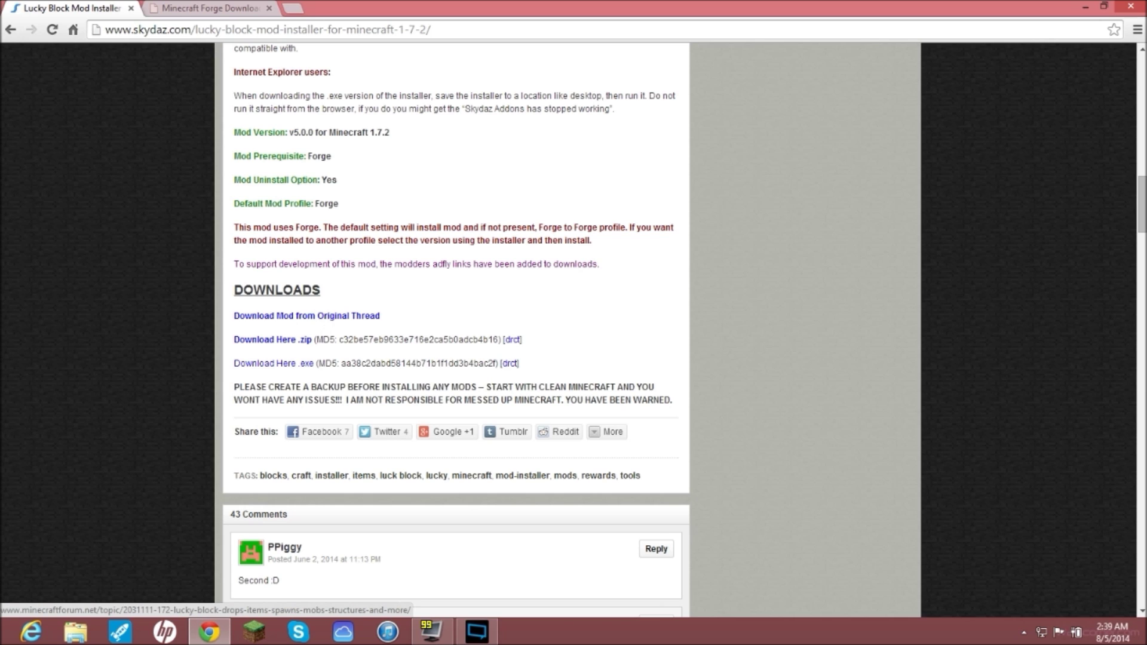
pyautogui.scroll(1, 364, 275)
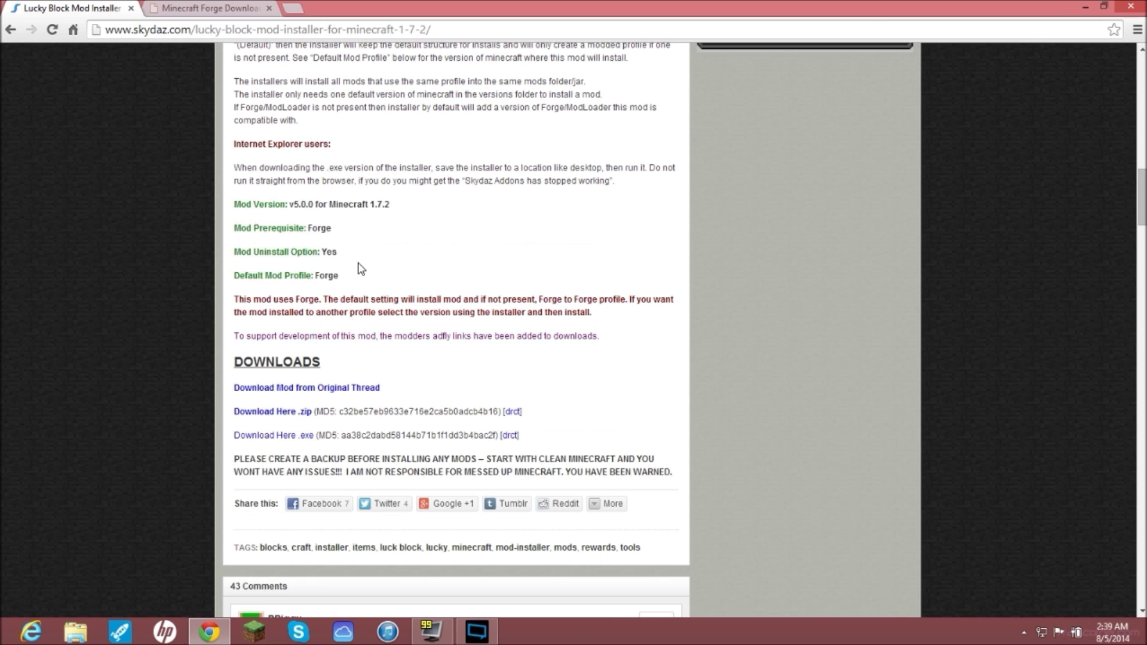
pyautogui.scroll(3, 361, 265)
pyautogui.scroll(1, 371, 239)
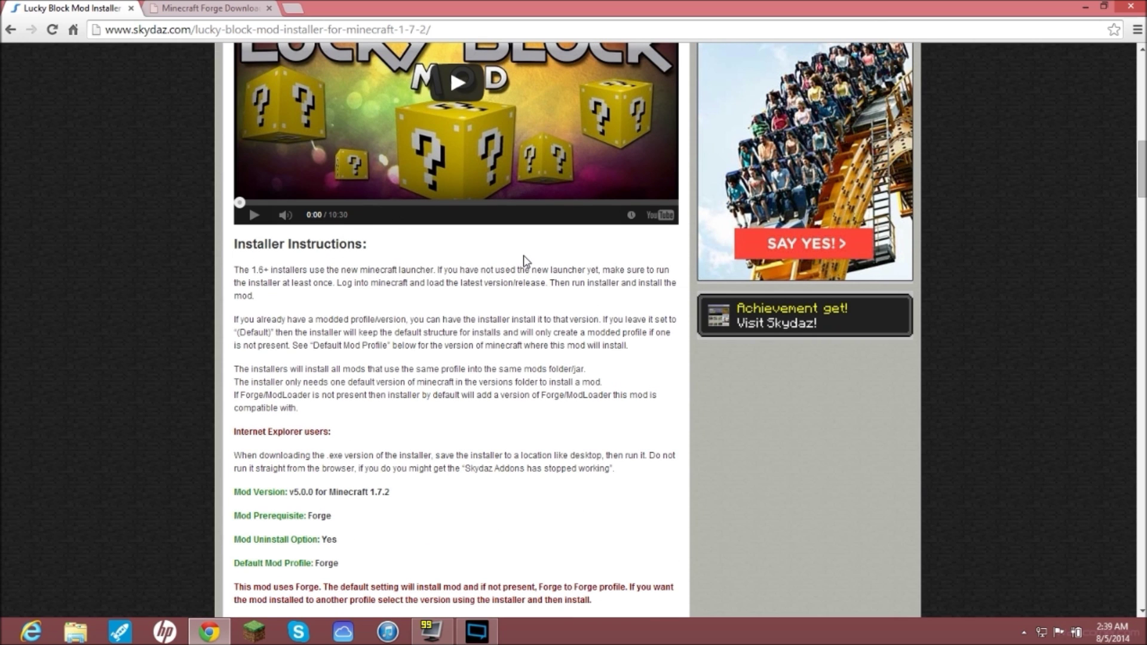
pyautogui.scroll(2, 531, 264)
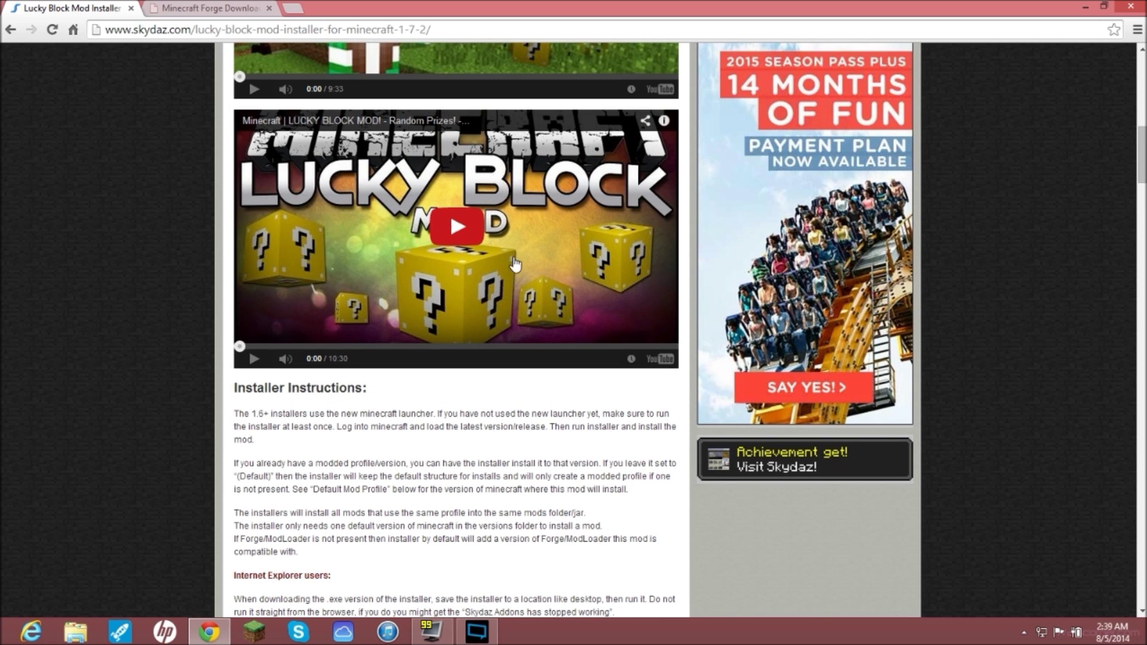
pyautogui.scroll(-1, 319, 304)
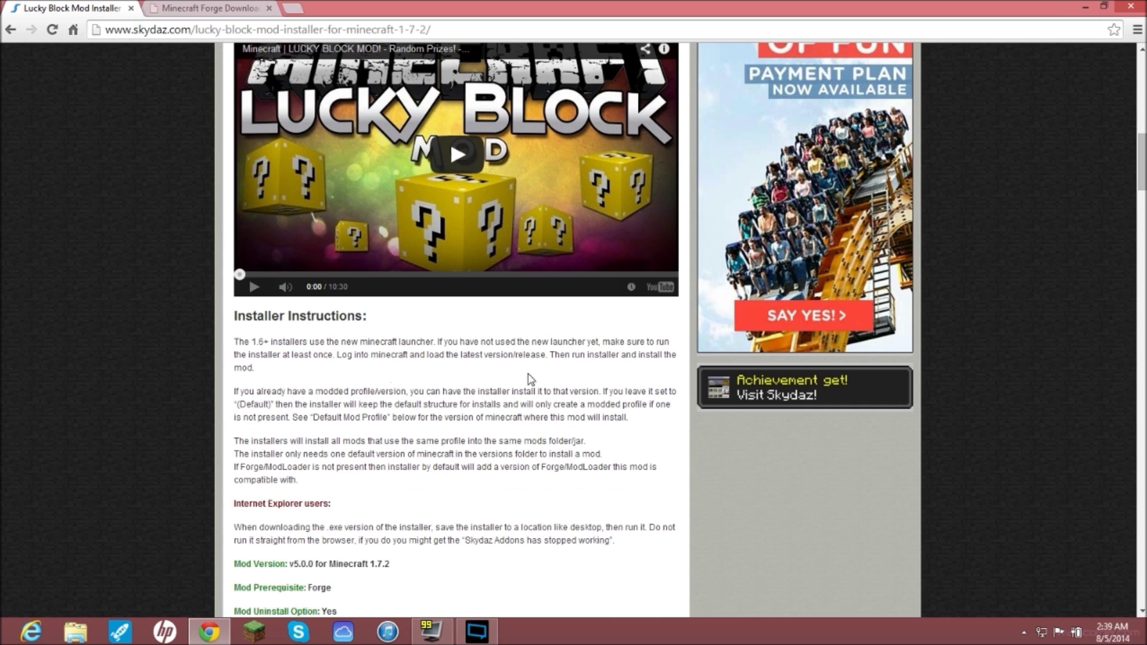
pyautogui.scroll(-2, 522, 368)
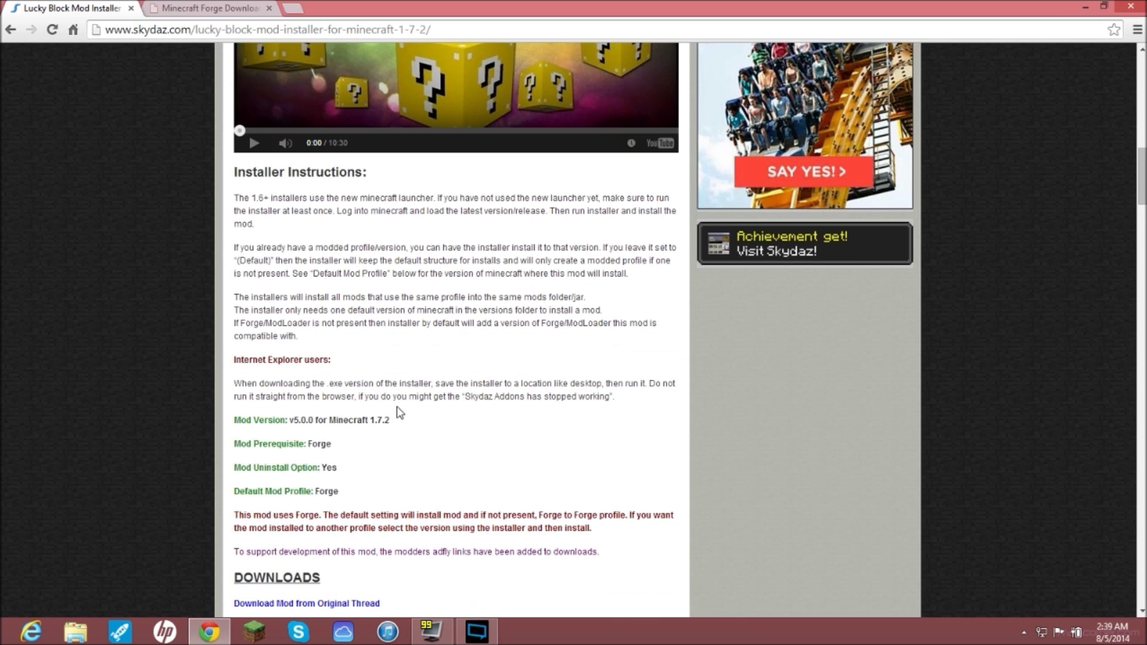
pyautogui.scroll(-1, 376, 417)
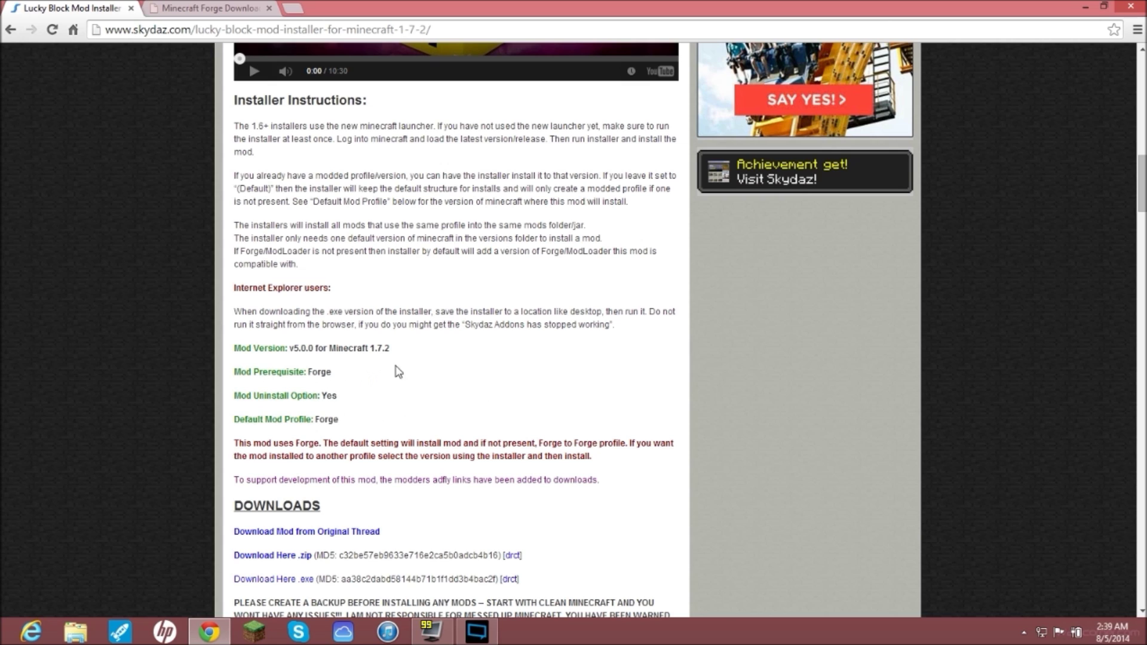
pyautogui.scroll(-1, 423, 290)
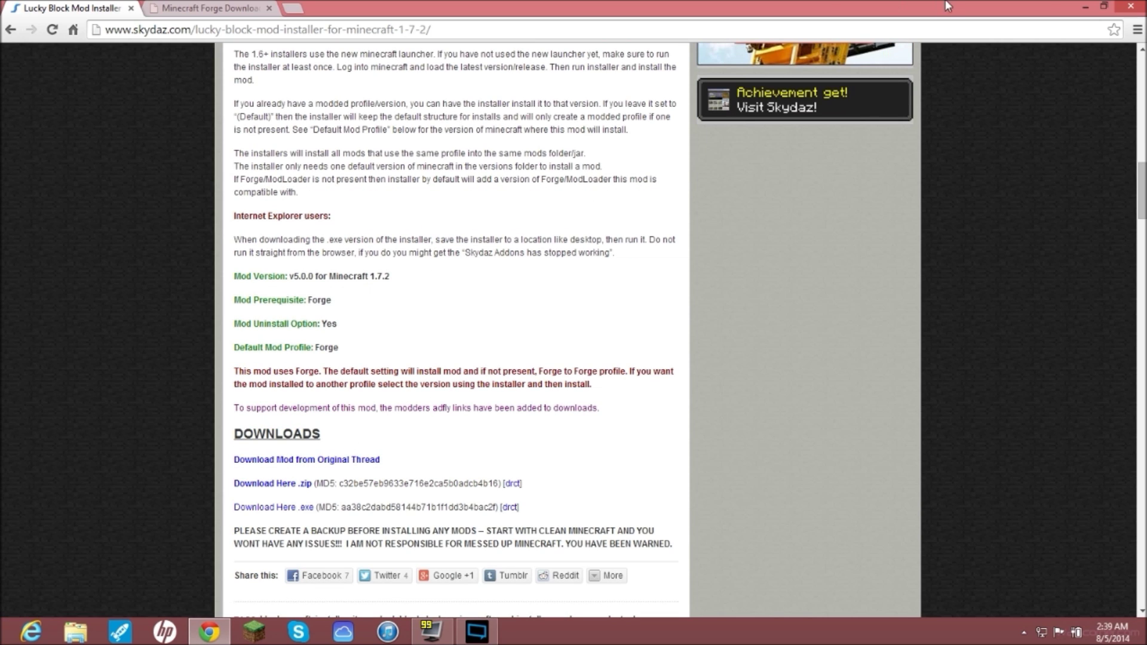
pyautogui.click(1086, 6)
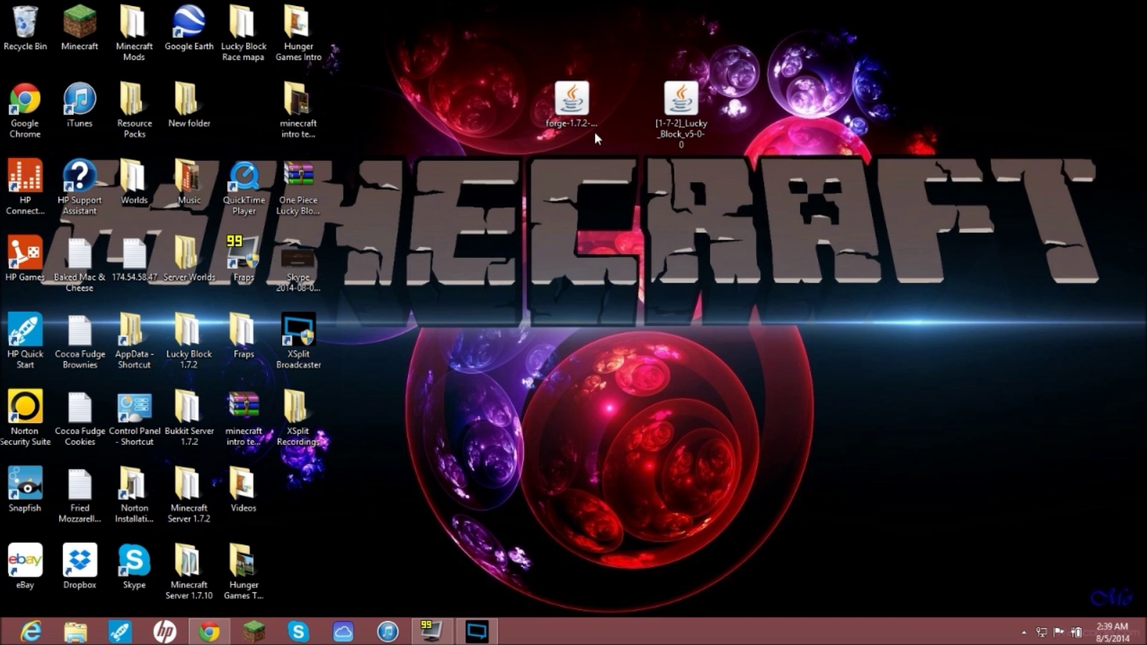
# Step: Create a new folder on the desktop below the Forge and Lucky Block files
pyautogui.rightClick(605, 223)
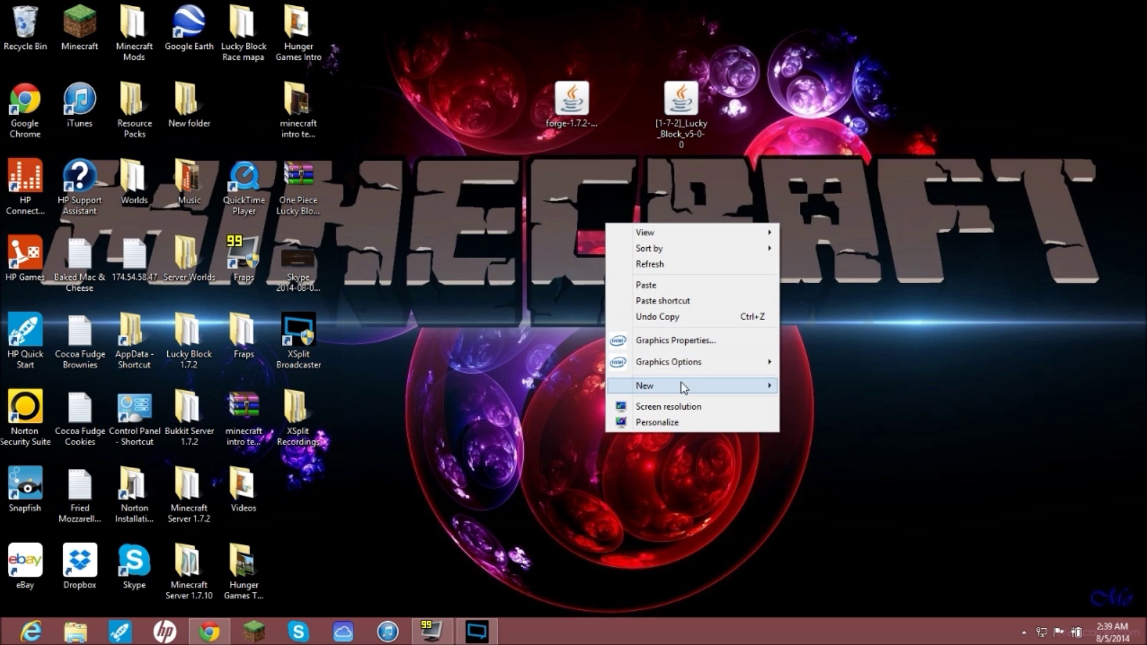
pyautogui.moveTo(756, 388)
pyautogui.click(791, 386)
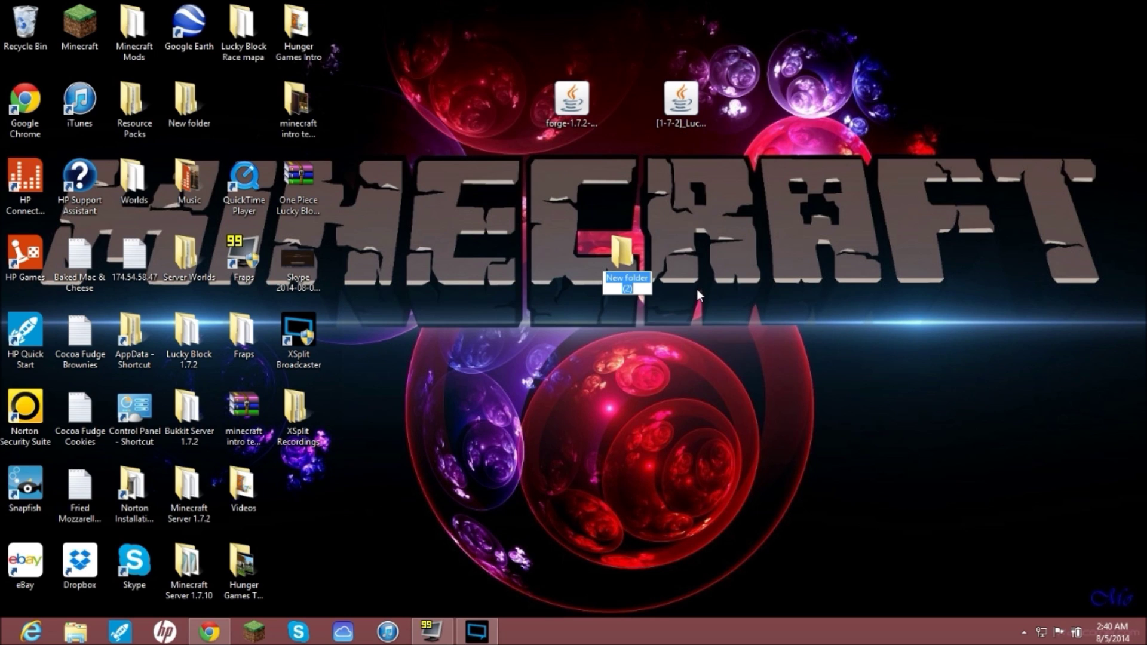
pyautogui.write('Lucky Blo')
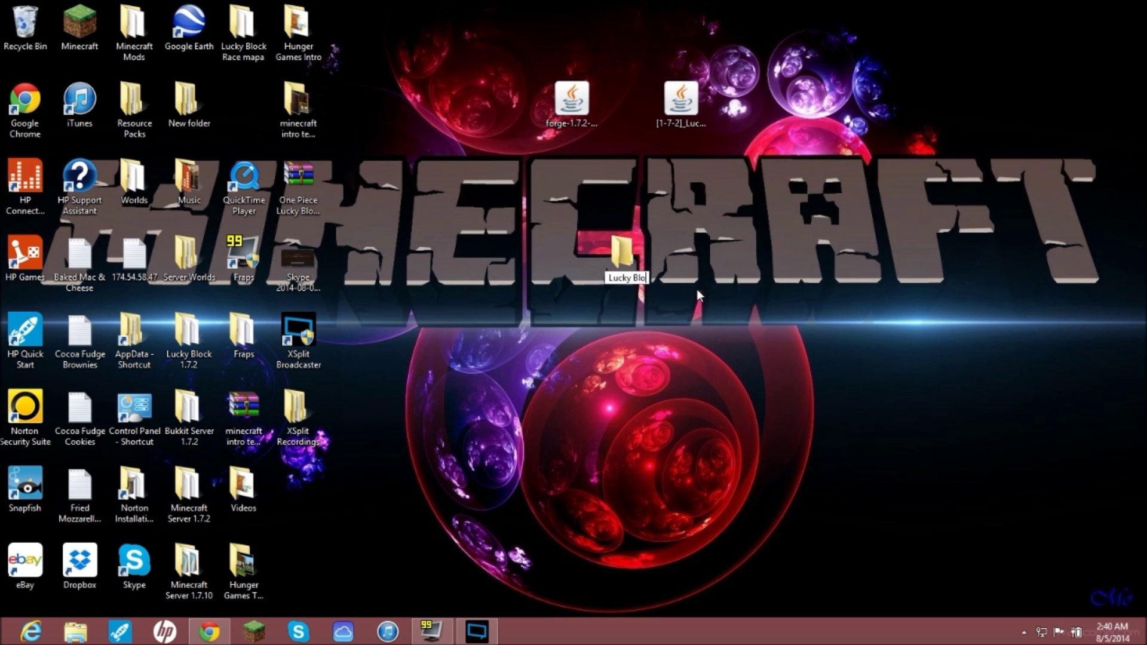
pyautogui.write('ck Tut')
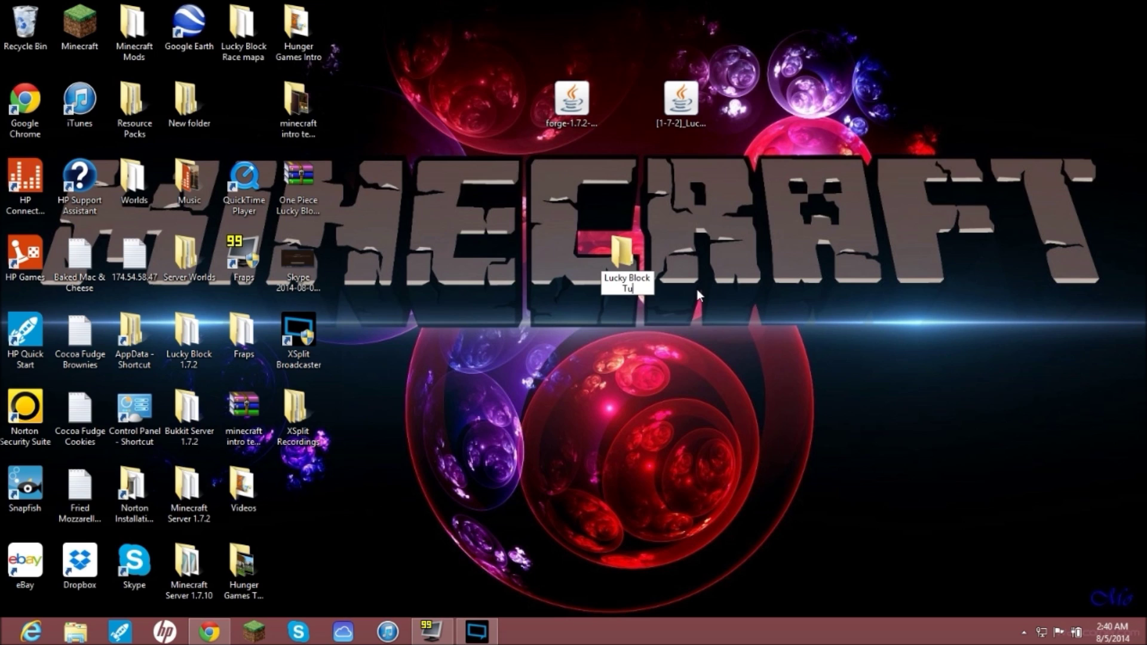
pyautogui.press('BackSpace')
pyautogui.press('BackSpace')
pyautogui.press('BackSpace')
pyautogui.press('BackSpace')
pyautogui.press('BackSpace')
pyautogui.press('BackSpace')
pyautogui.press('BackSpace')
pyautogui.press('BackSpace')
pyautogui.press('BackSpace')
pyautogui.press('BackSpace')
pyautogui.press('BackSpace')
pyautogui.press('BackSpace')
pyautogui.press('BackSpace')
pyautogui.press('BackSpace')
pyautogui.press('BackSpace')
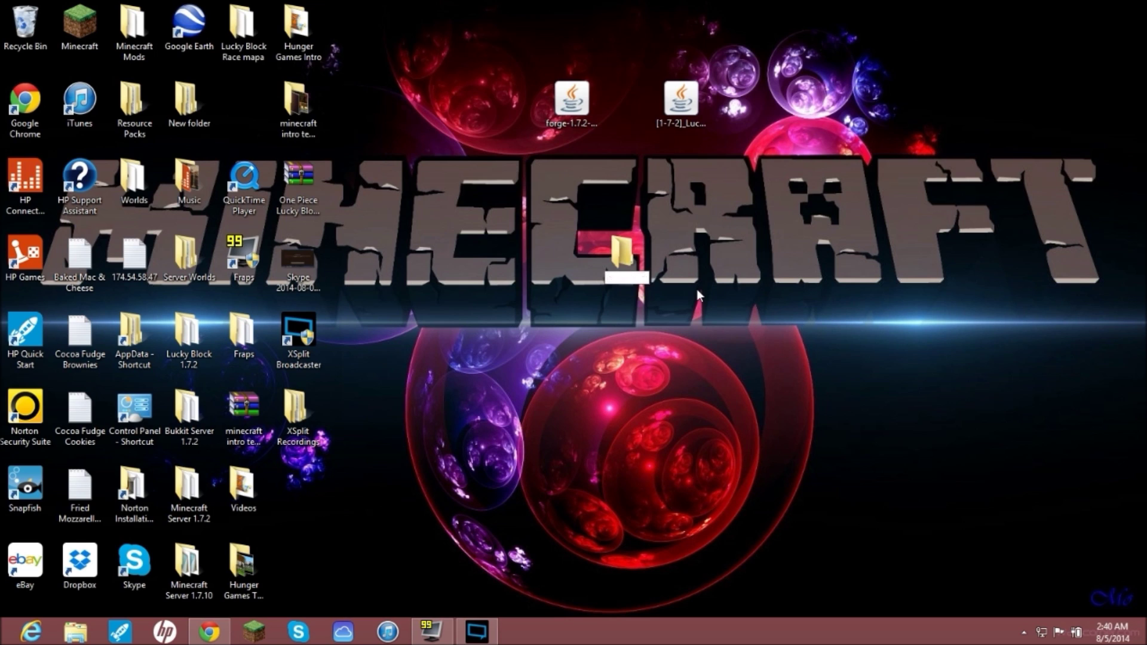
# Step: Name the new desktop folder Server Tut
pyautogui.write('Server Tut')
pyautogui.press('Return')
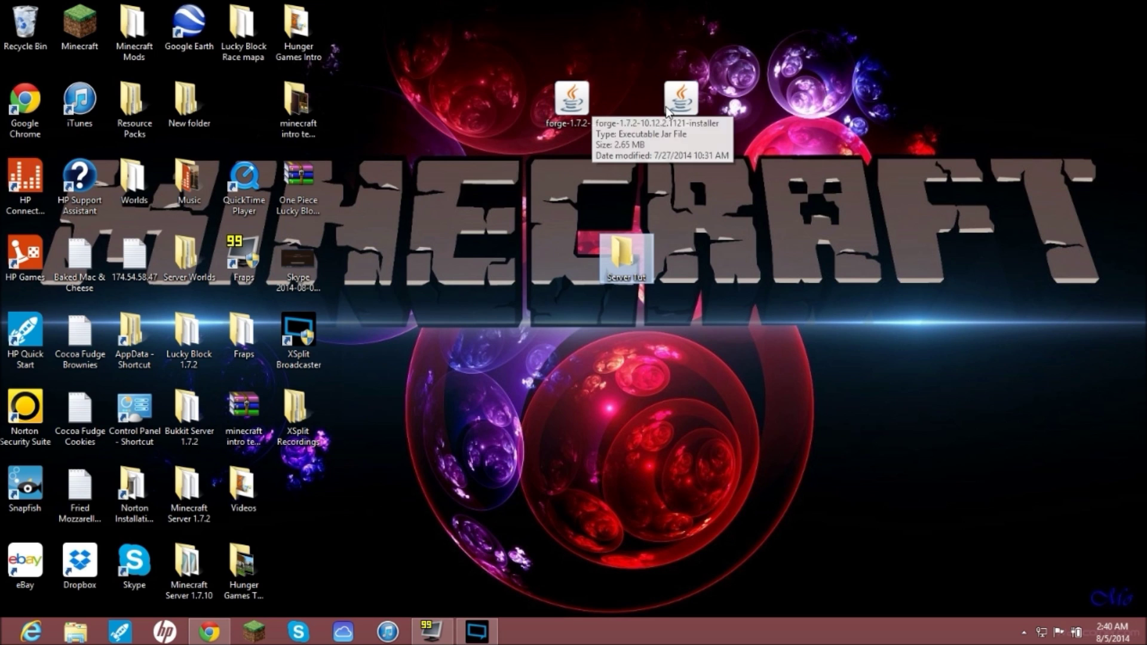
pyautogui.click(792, 156)
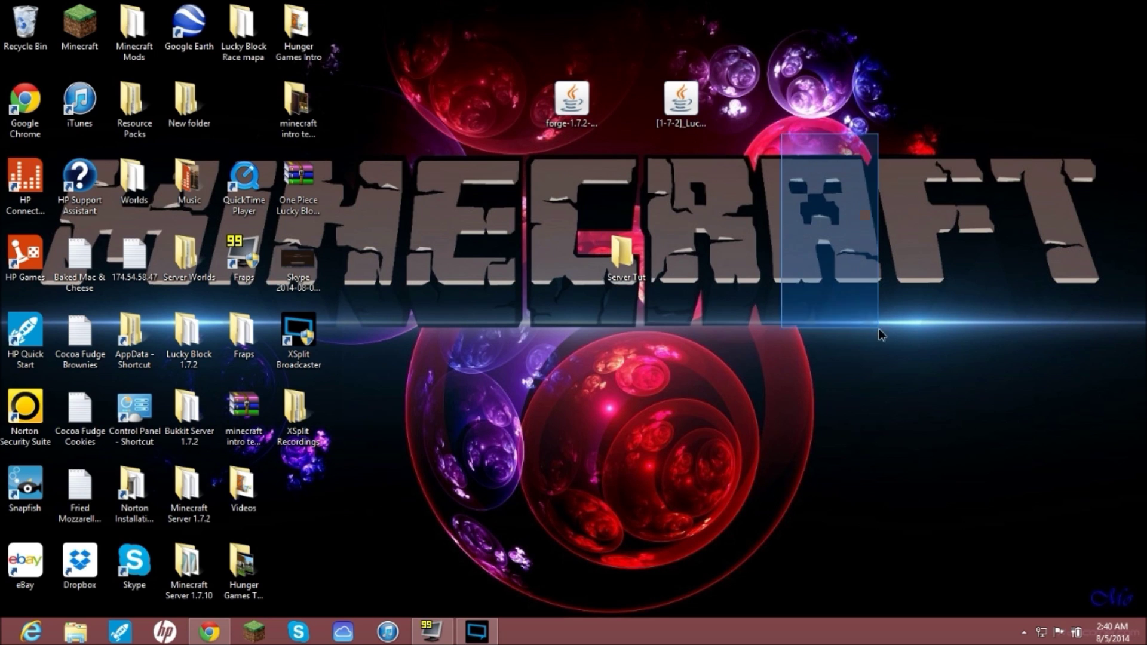
# Step: Launch the forge-1.7.2-10.12.2.1121 installer from the desktop and set it to Install server
pyautogui.click(562, 102)
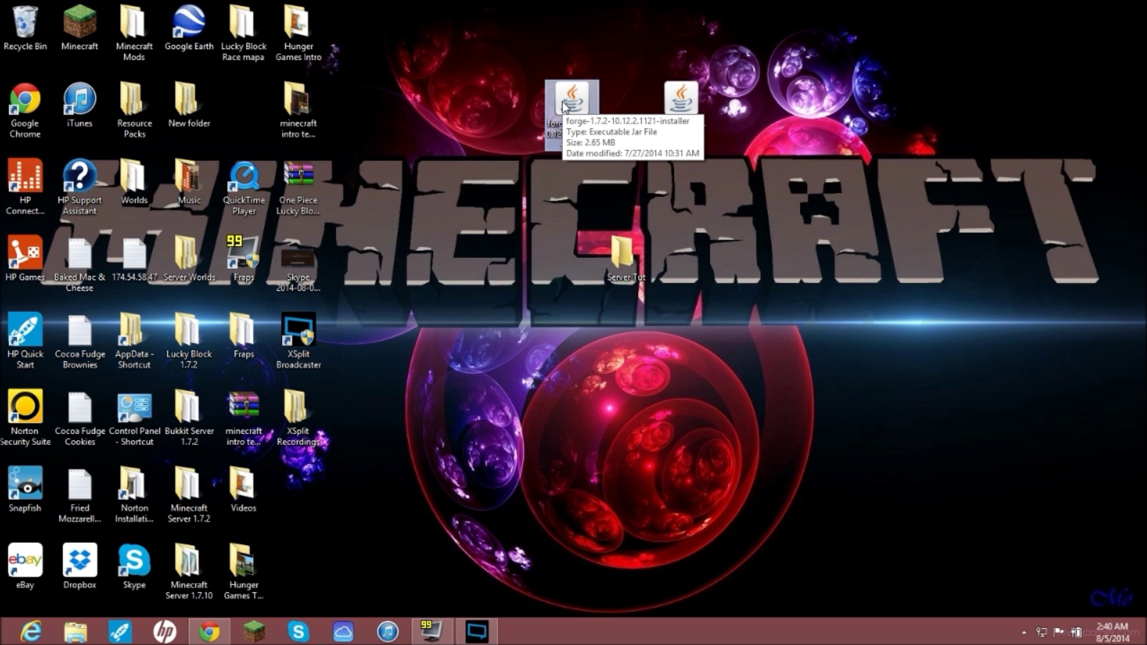
pyautogui.moveTo(562, 211); pyautogui.dragTo(440, 80)
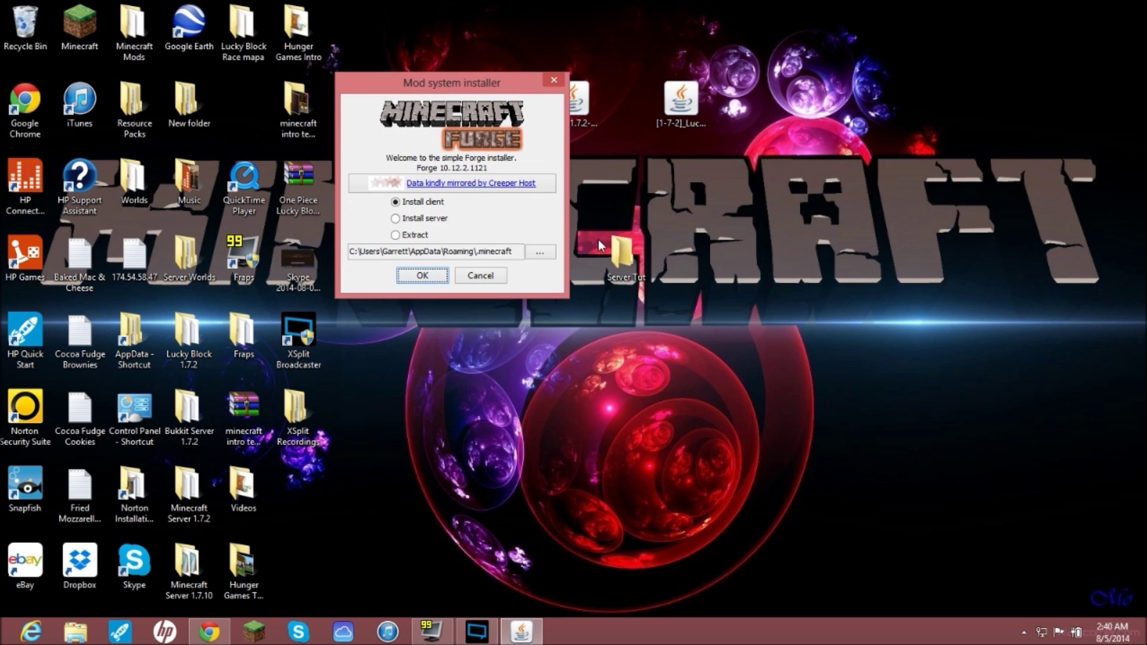
pyautogui.click(407, 220)
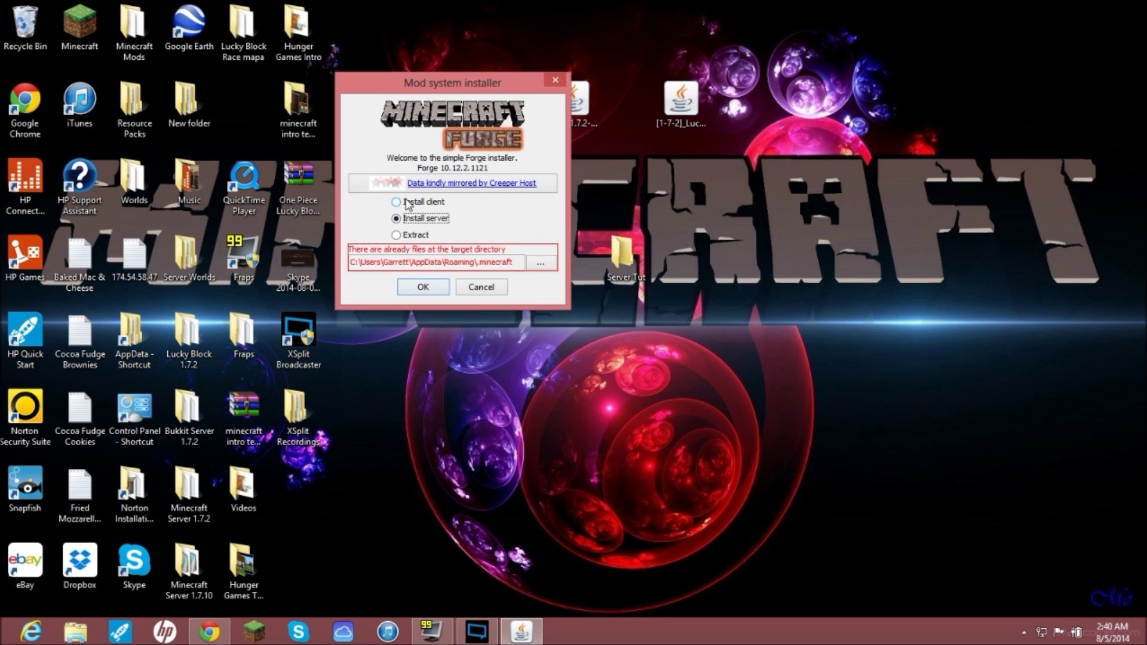
pyautogui.click(408, 206)
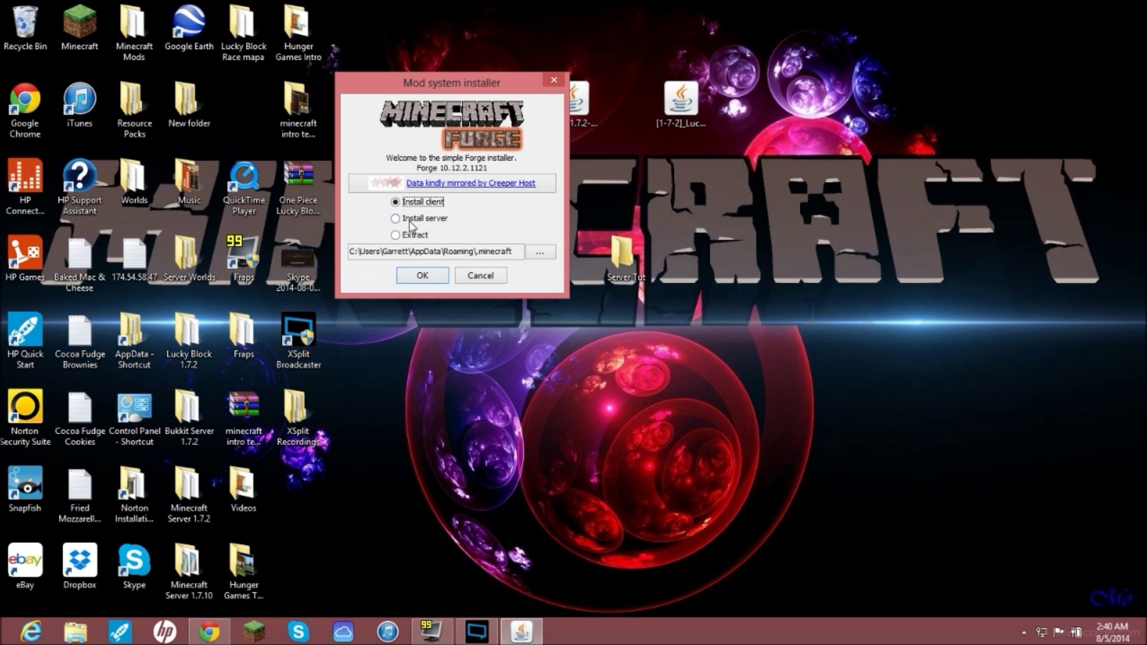
pyautogui.click(405, 219)
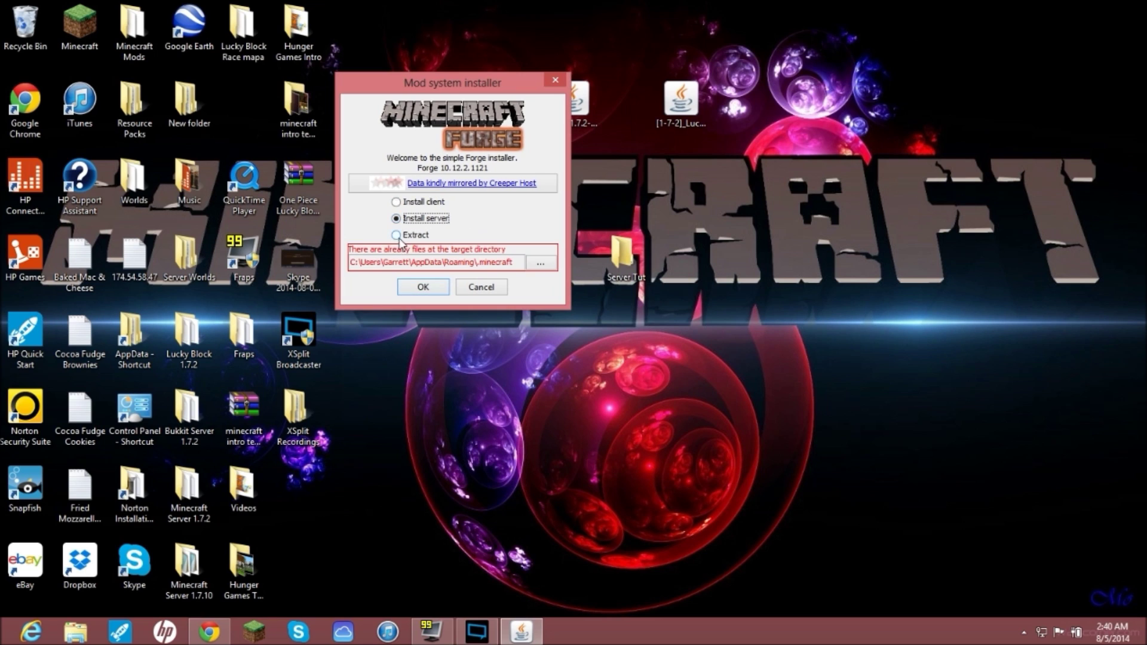
pyautogui.click(399, 237)
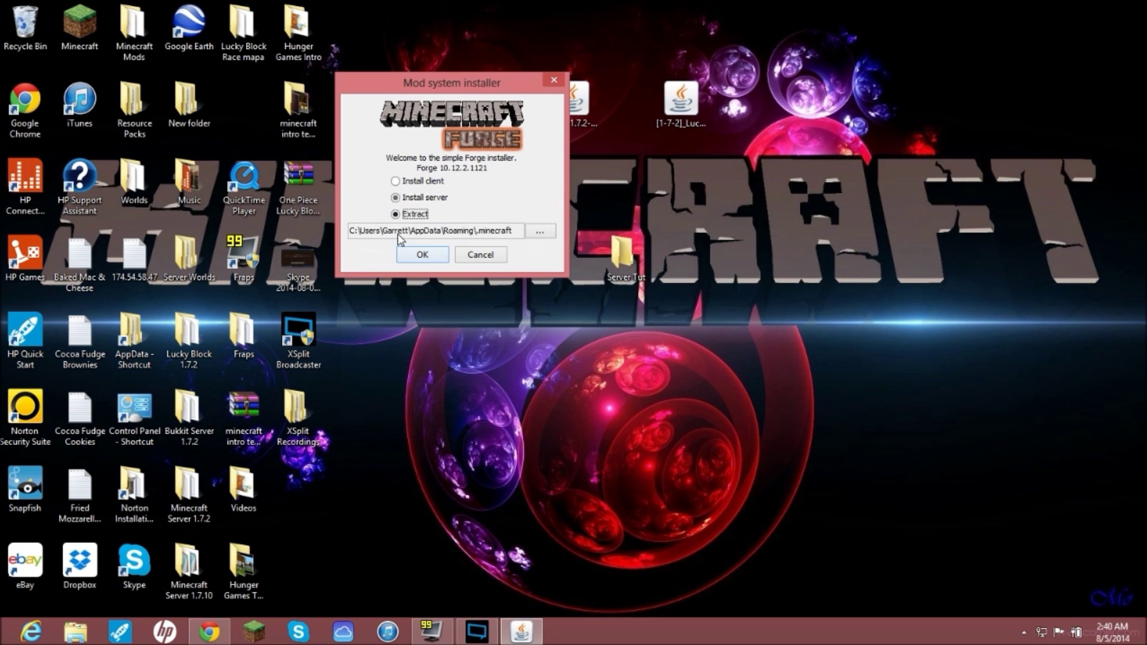
pyautogui.click(417, 199)
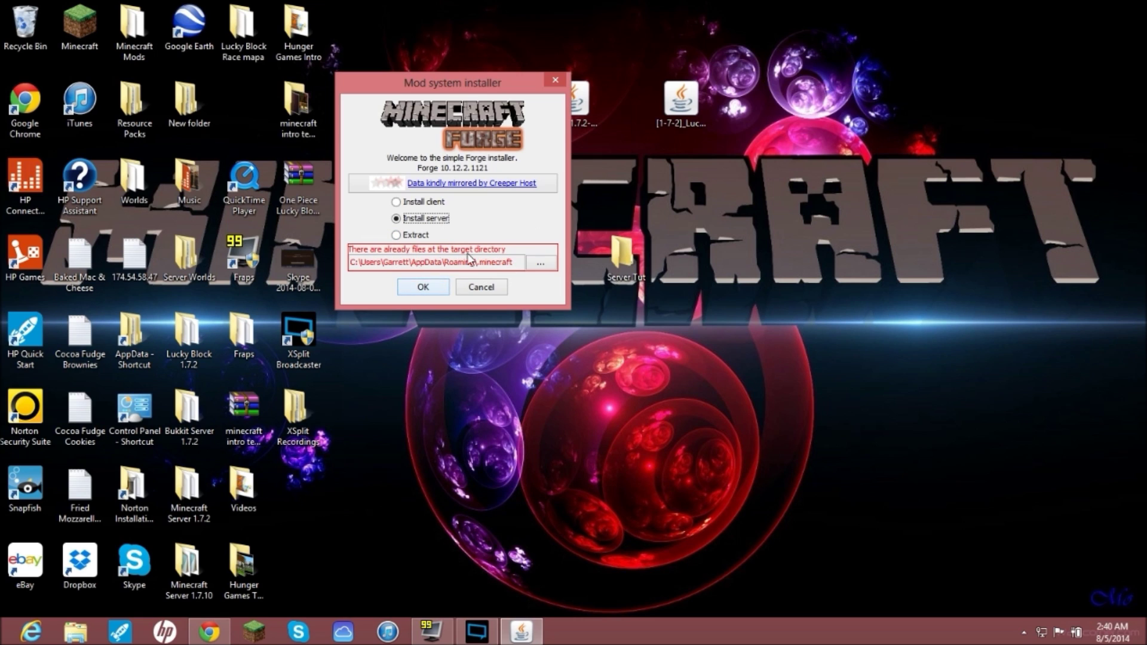
# Step: Set the Forge server's install directory to the Server Tut folder on the desktop
pyautogui.click(540, 265)
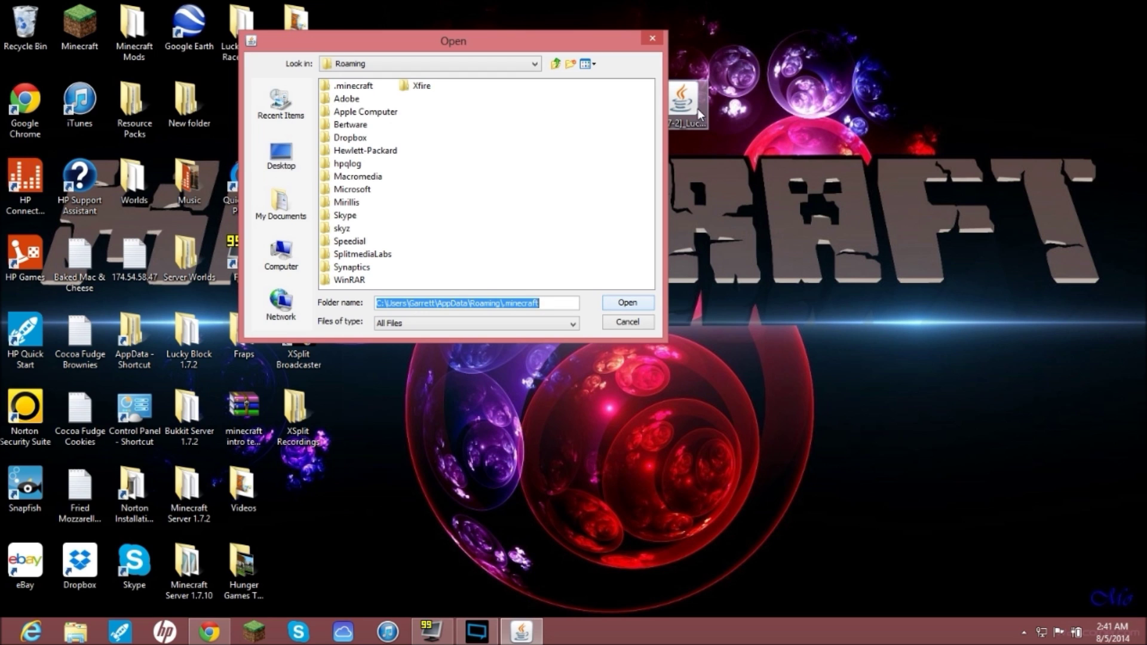
pyautogui.moveTo(518, 38); pyautogui.dragTo(941, 177)
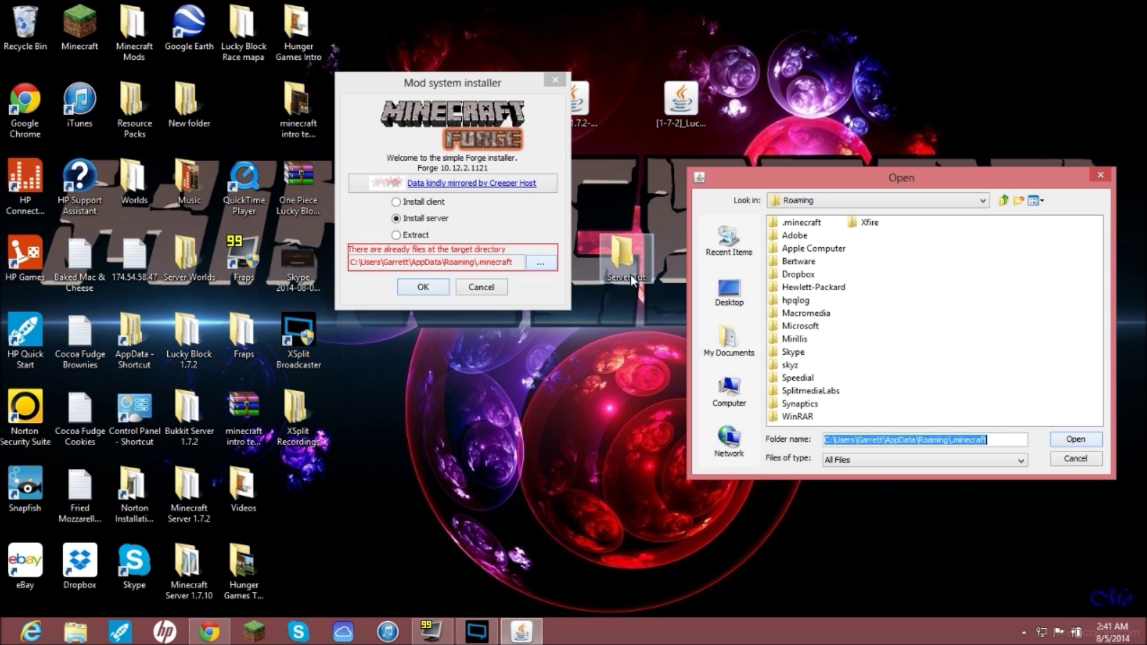
pyautogui.moveTo(805, 174); pyautogui.dragTo(806, 86)
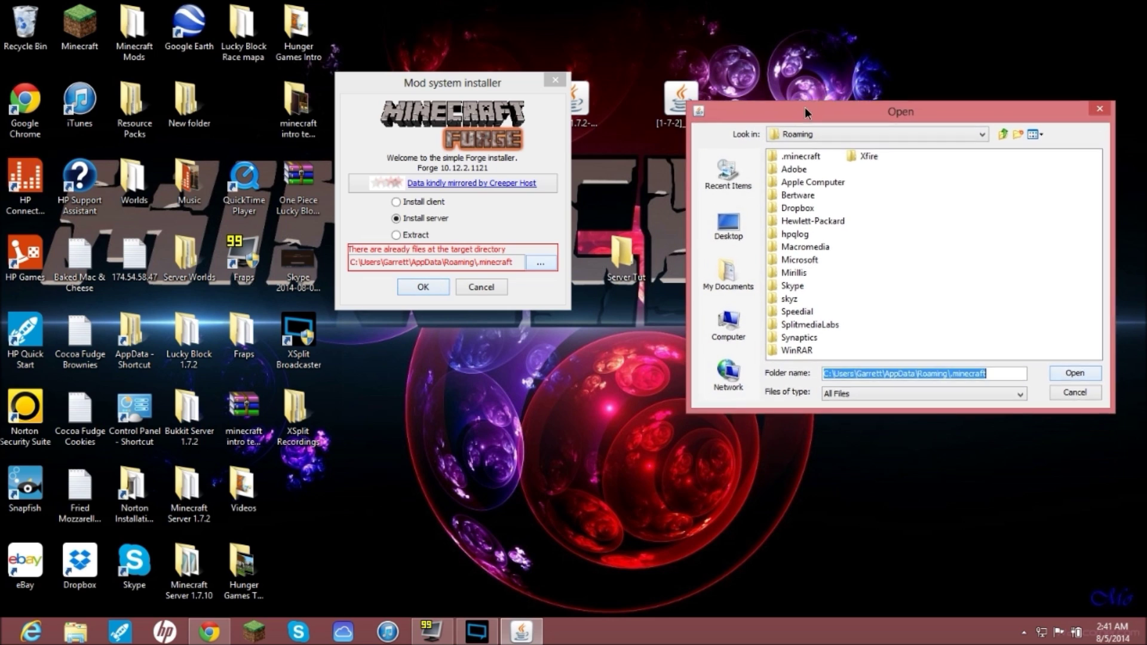
pyautogui.click(739, 204)
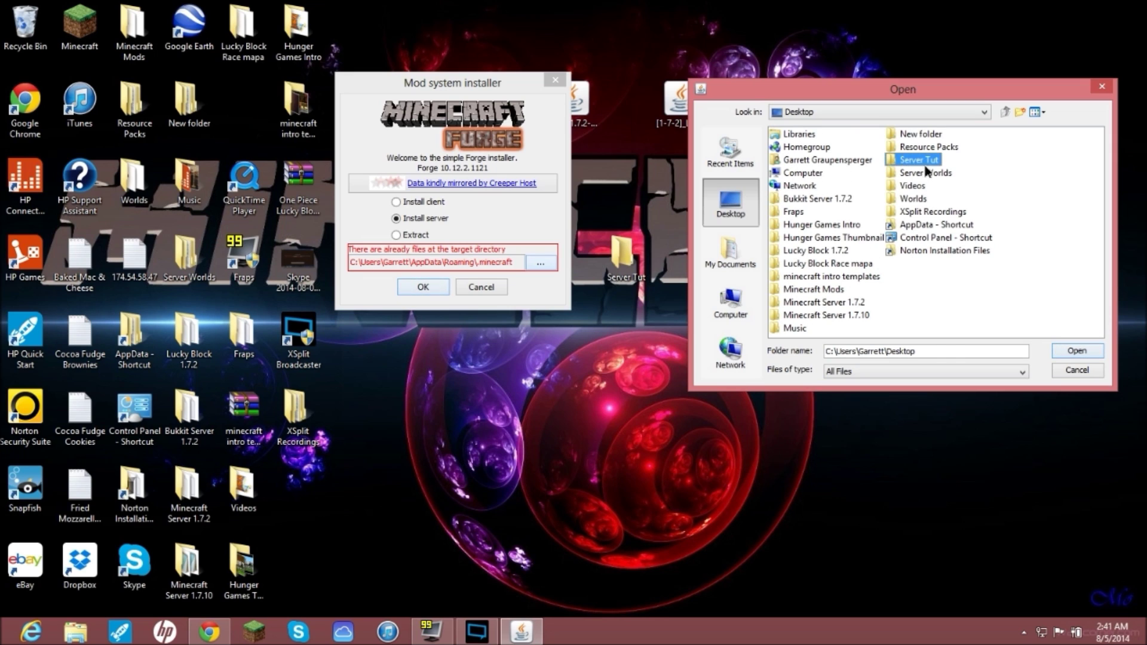
pyautogui.click(1076, 352)
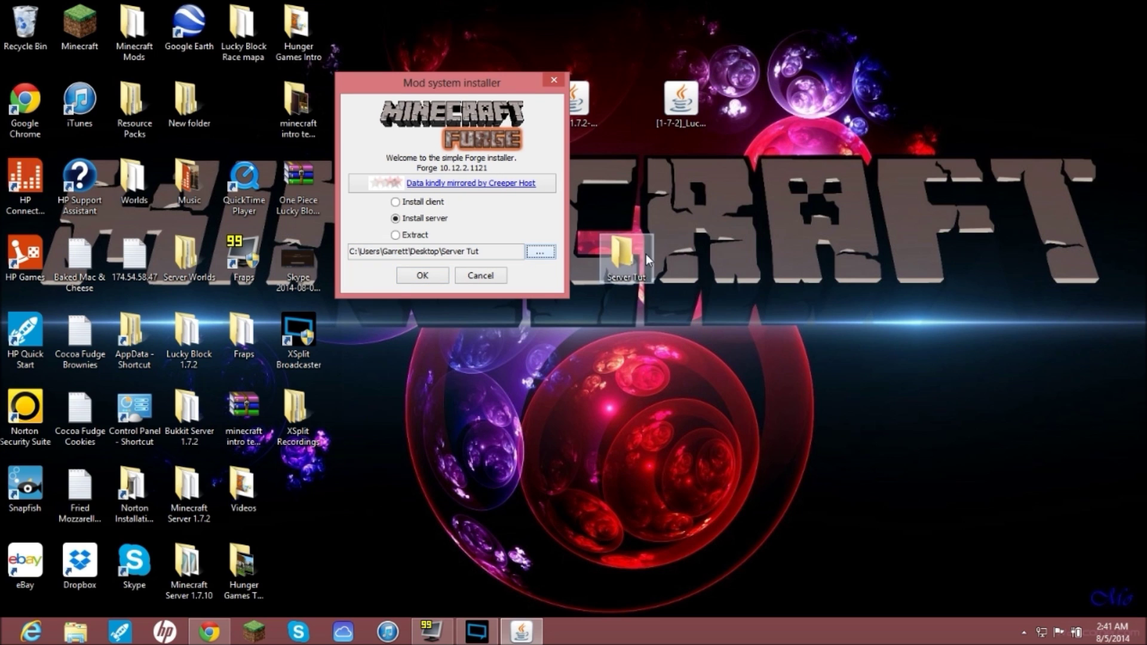
# Step: Install the Forge server into the chosen folder and dismiss the completion message
pyautogui.moveTo(488, 82); pyautogui.dragTo(859, 141)
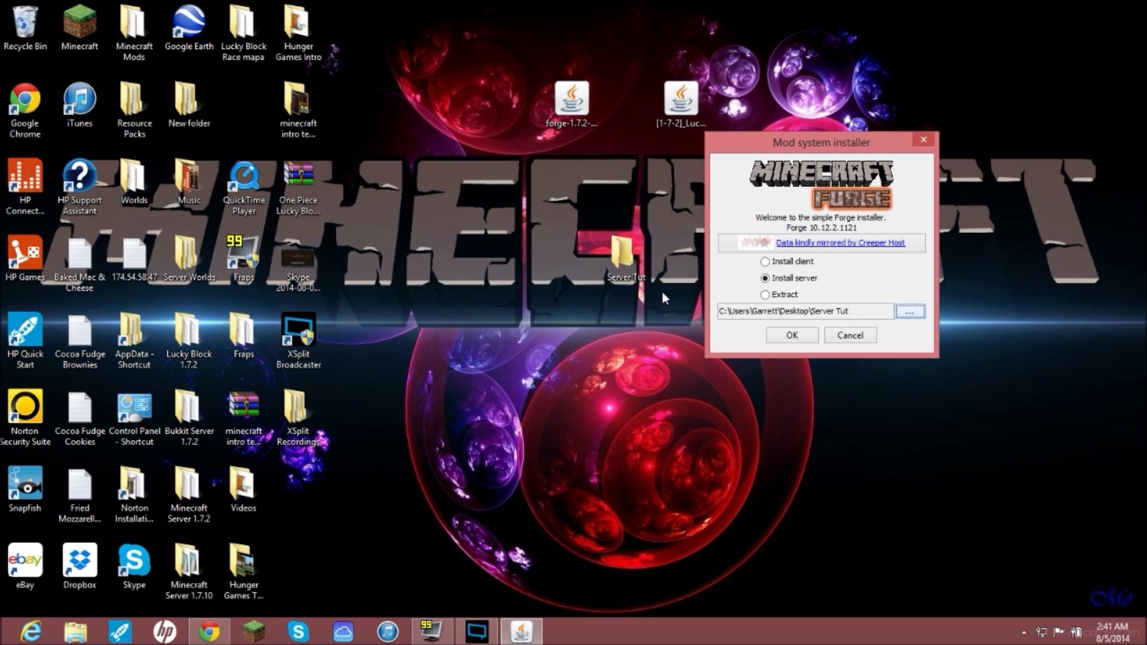
pyautogui.click(789, 336)
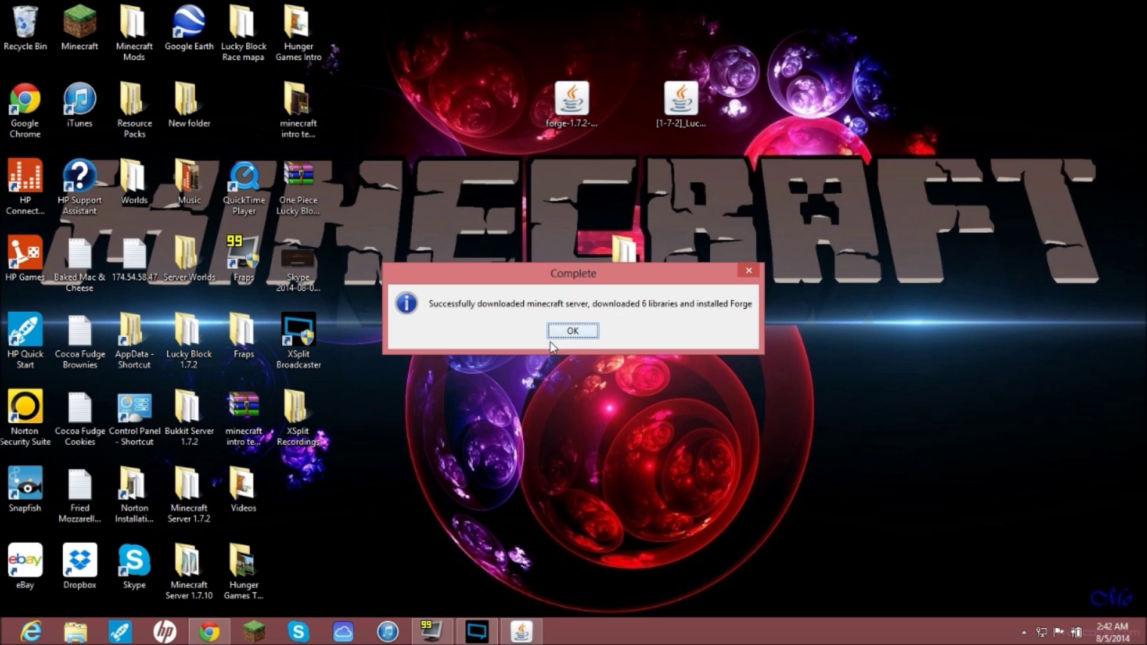
pyautogui.click(577, 332)
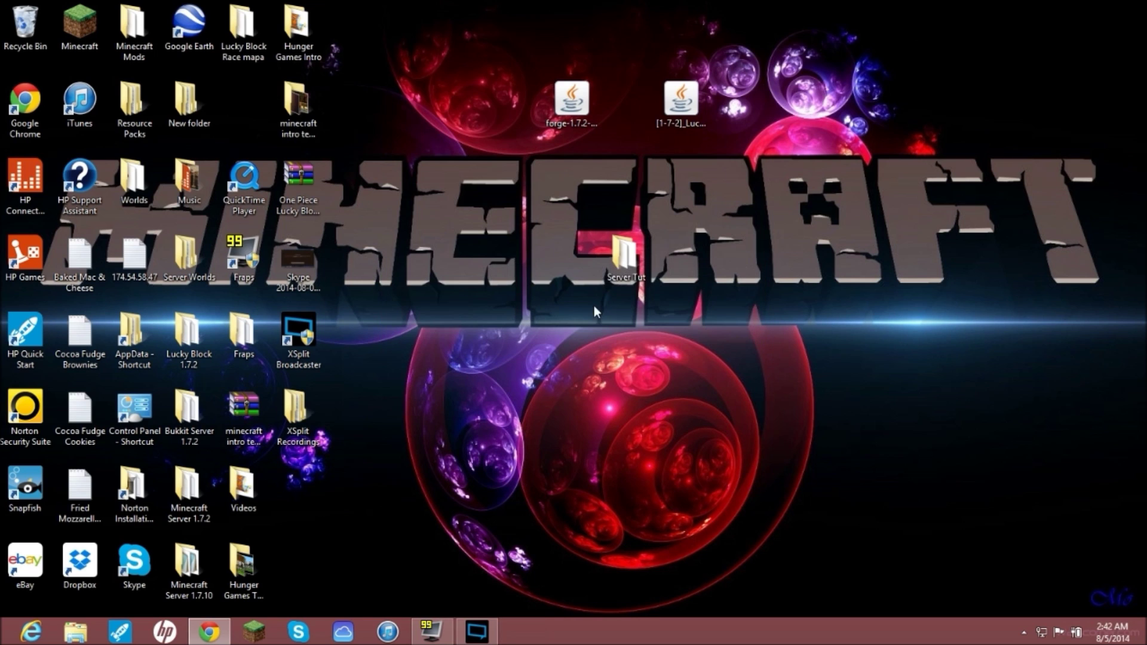
# Step: Open the Server Tut folder and open its forge-1.7.2-10.12.2.1121-universal file in WinRAR
pyautogui.doubleClick(627, 256)
pyautogui.moveTo(345, 47); pyautogui.dragTo(423, 24)
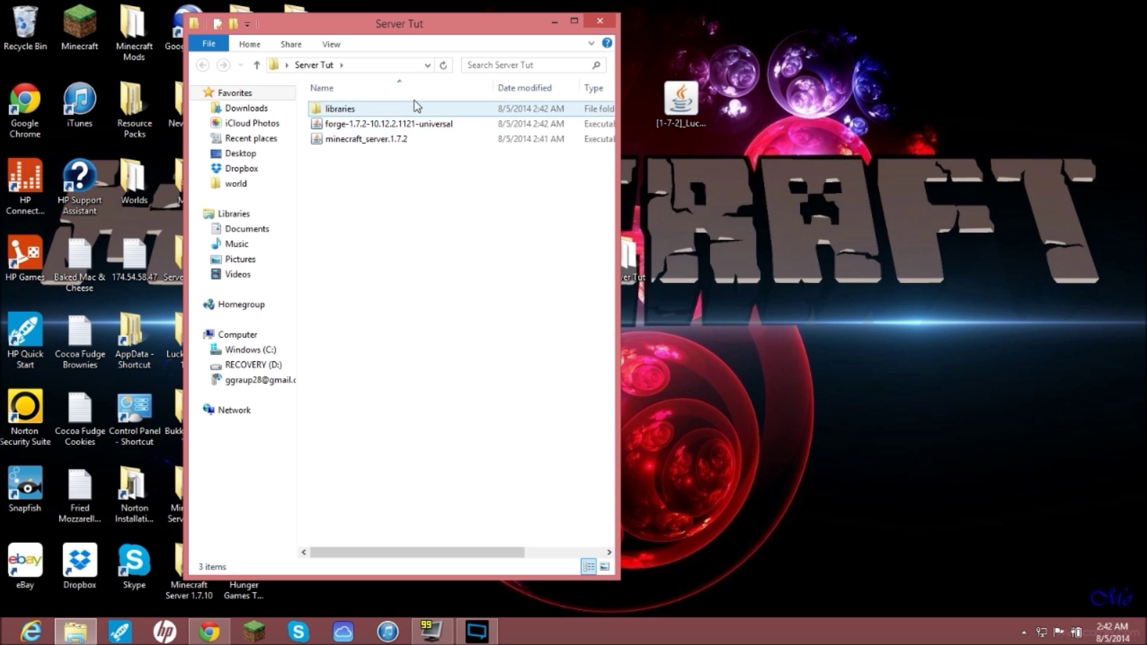
pyautogui.moveTo(414, 32); pyautogui.dragTo(718, 35)
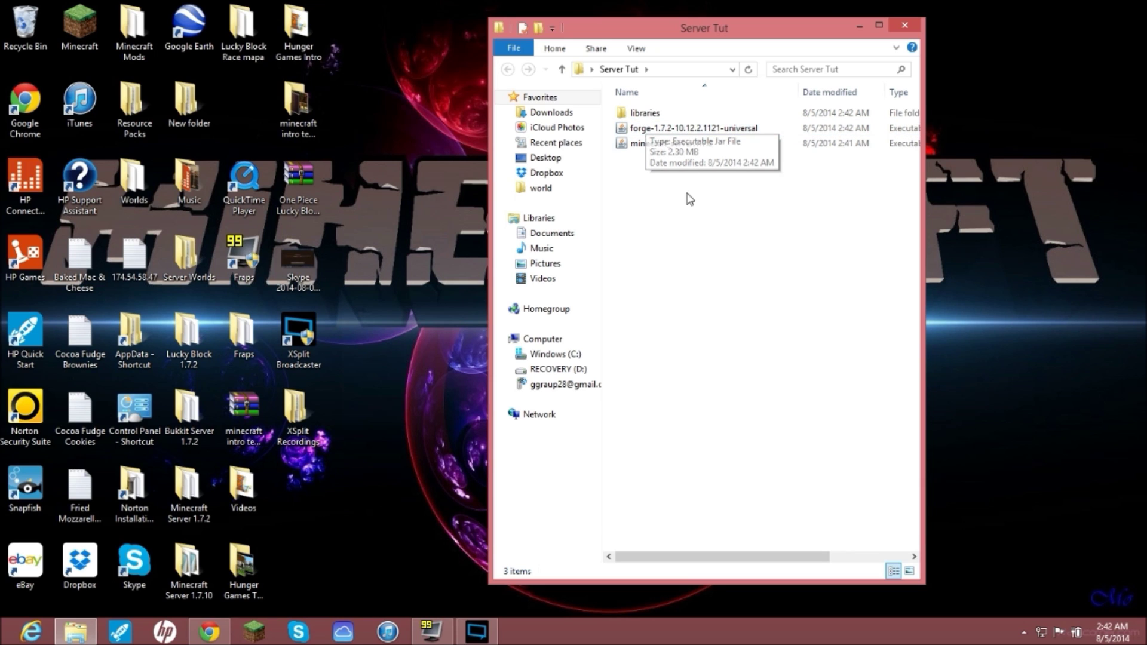
pyautogui.moveTo(782, 29); pyautogui.dragTo(456, 18)
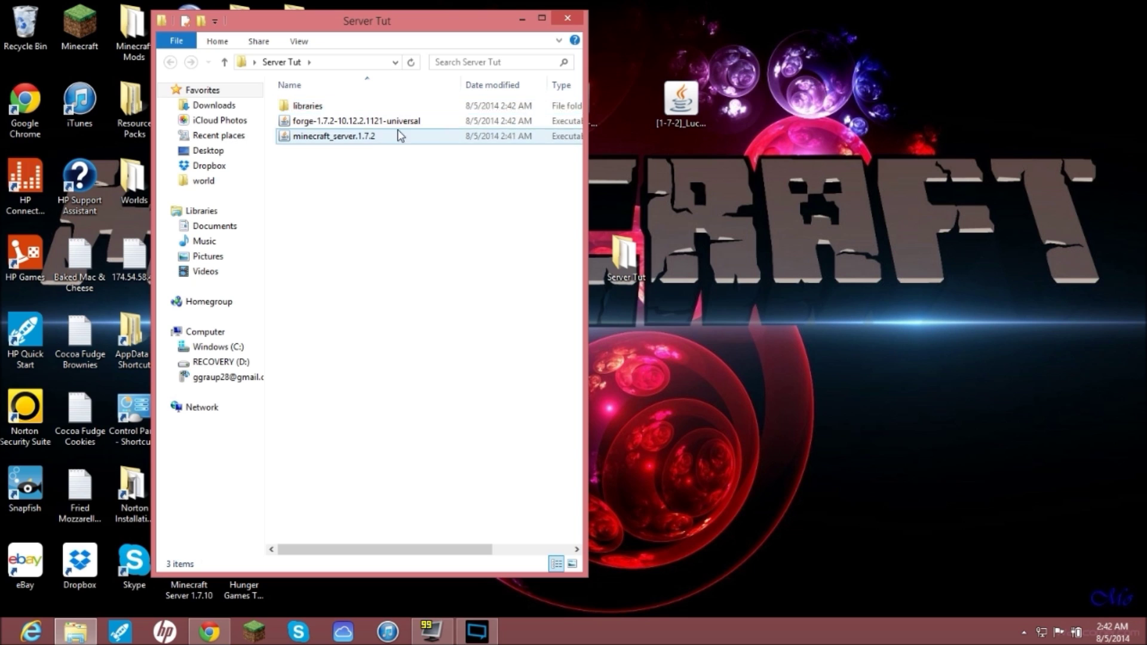
pyautogui.rightClick(357, 123)
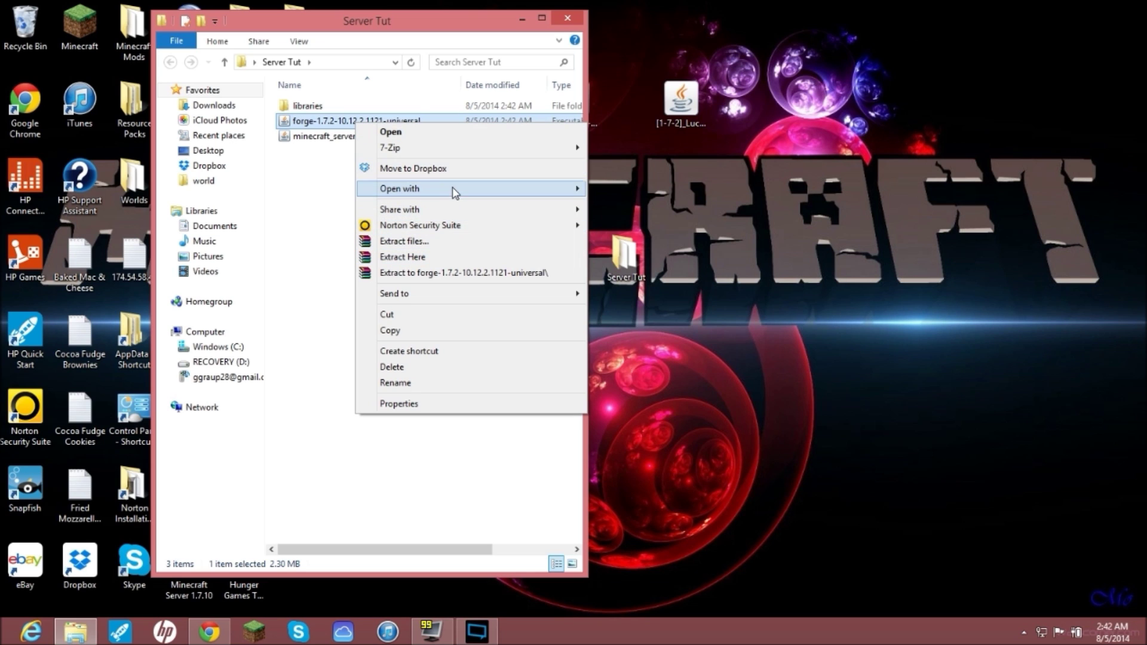
pyautogui.moveTo(458, 190)
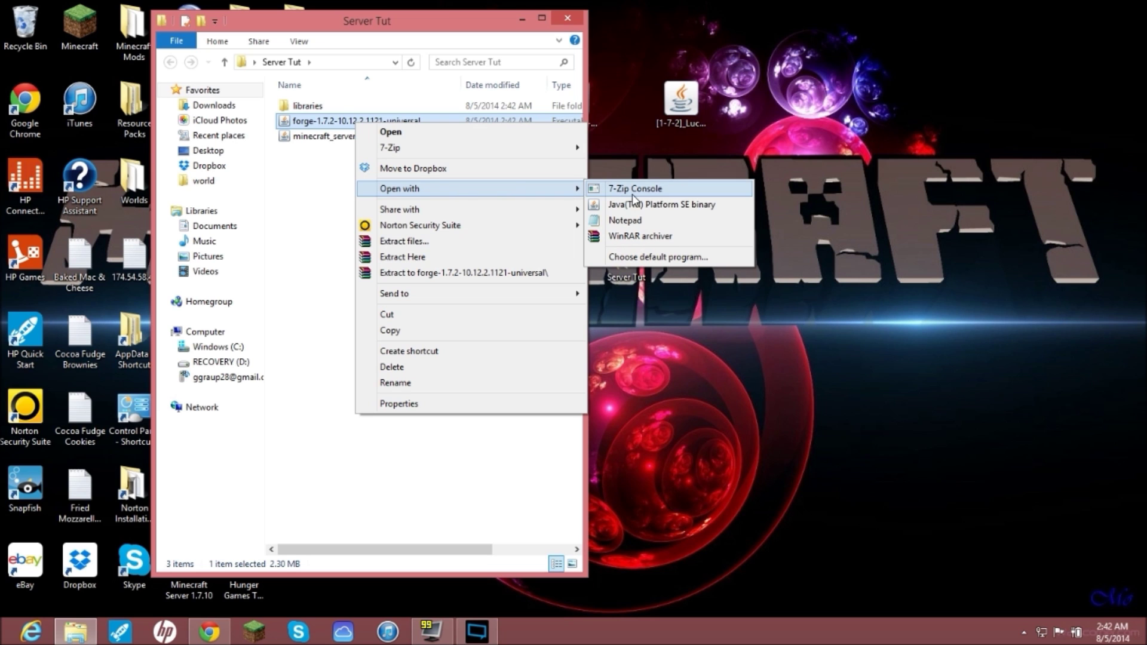
pyautogui.click(642, 237)
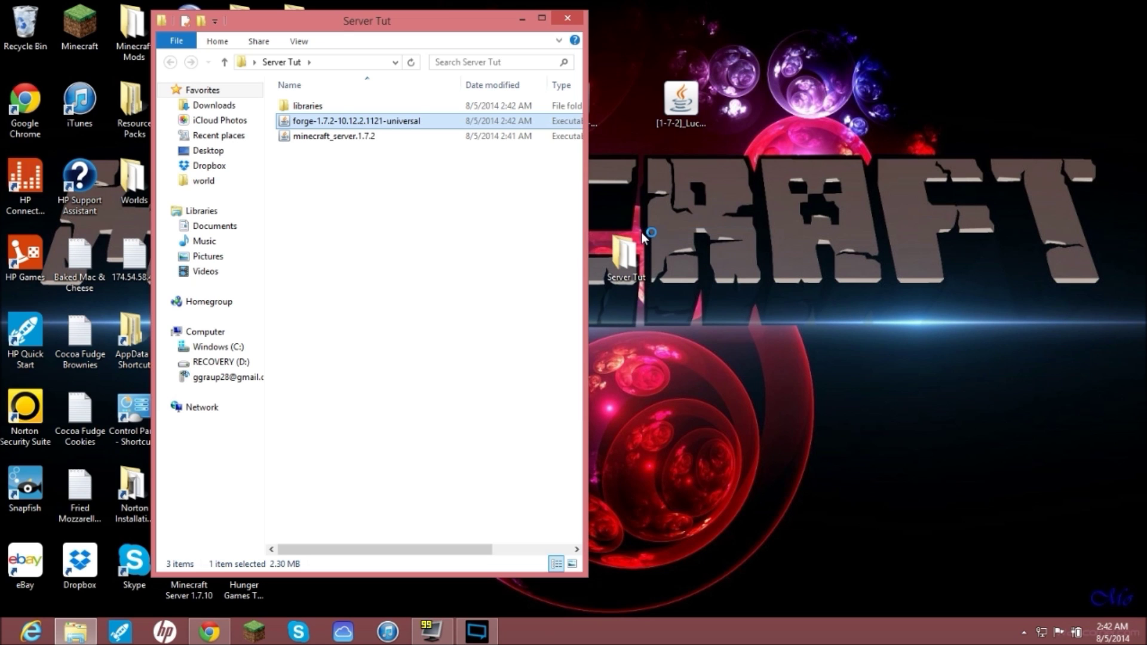
pyautogui.moveTo(182, 24); pyautogui.dragTo(833, 31)
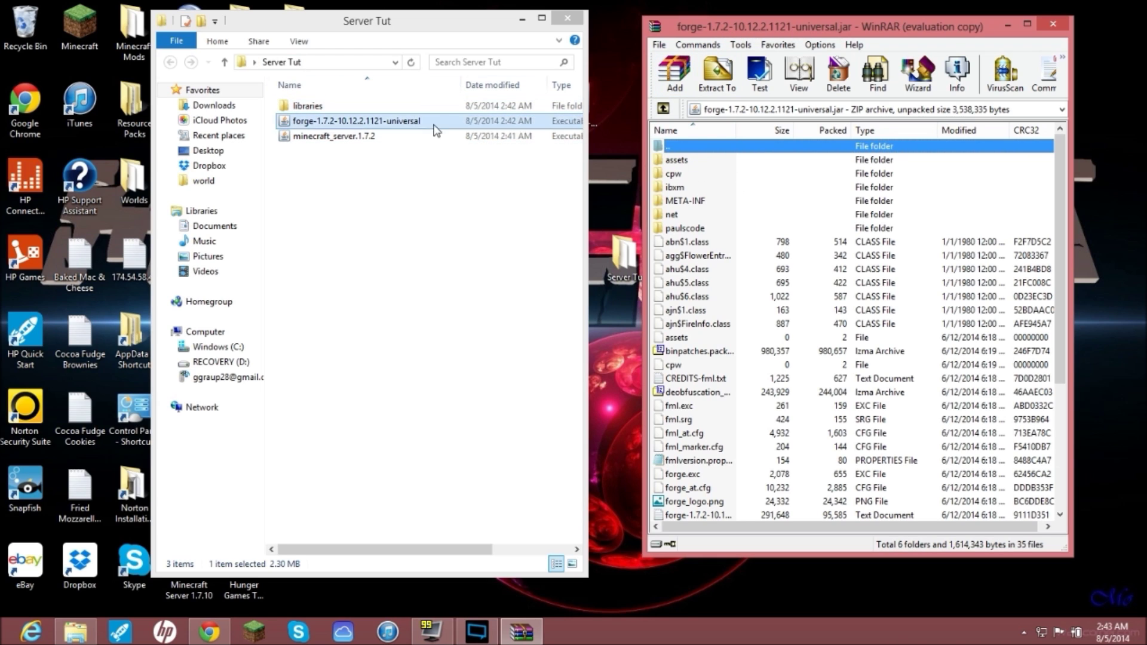
# Step: Open minecraft_server.1.7.2 in WinRAR as well and arrange the two archive windows side by side
pyautogui.rightClick(393, 140)
pyautogui.click(314, 139)
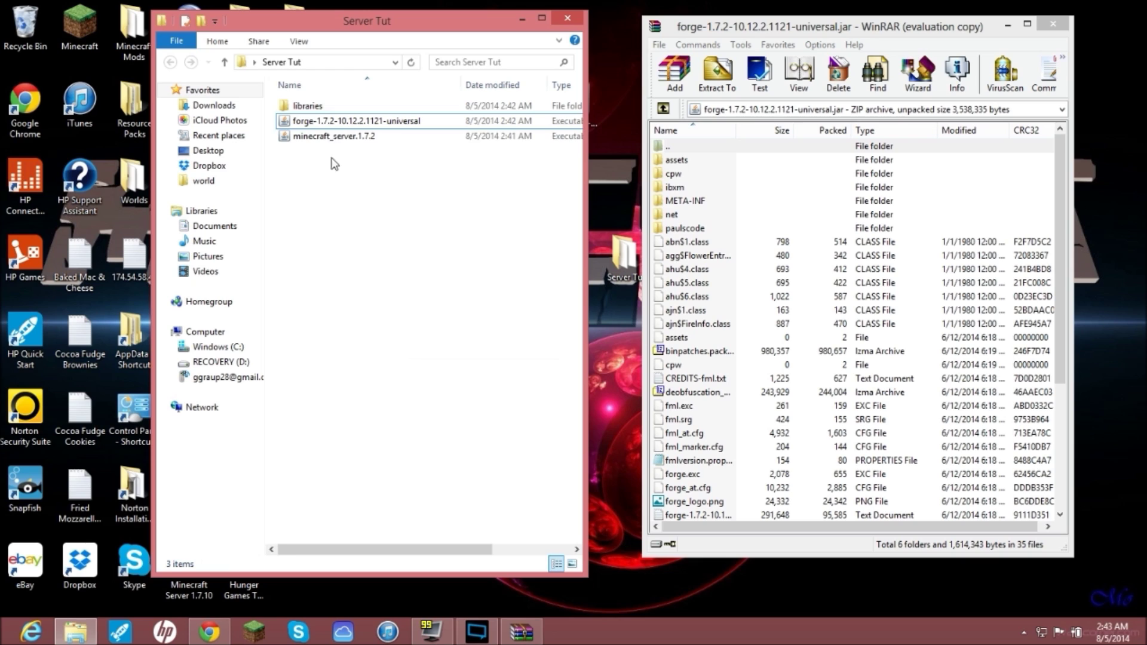
pyautogui.click(333, 138)
pyautogui.rightClick(371, 139)
pyautogui.moveTo(469, 204)
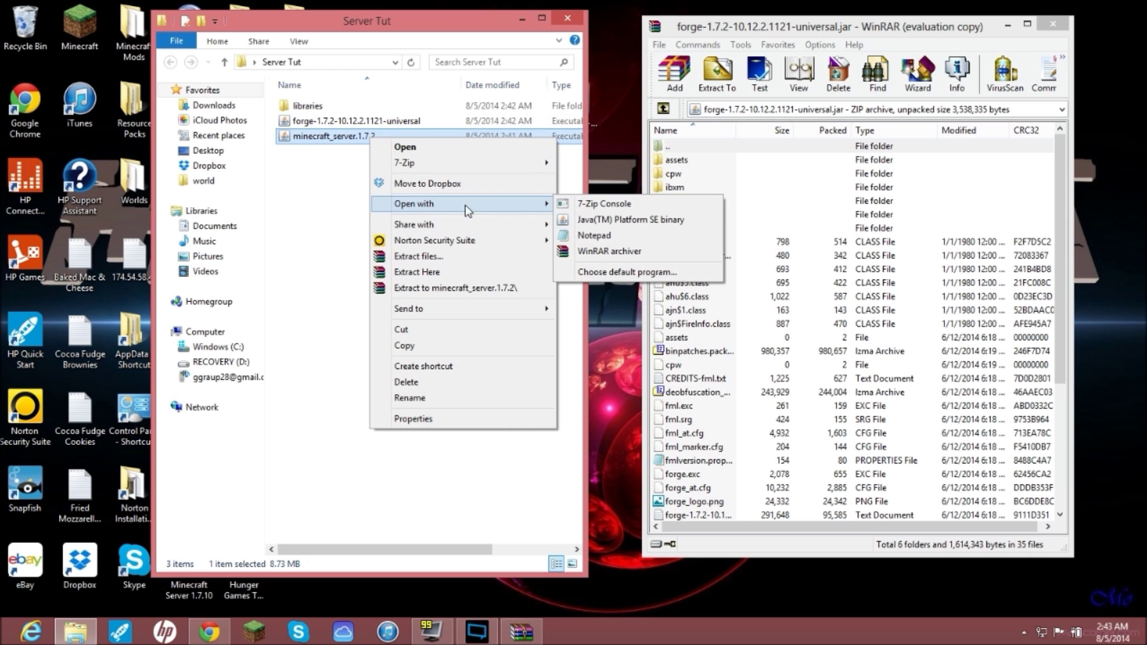
pyautogui.click(591, 252)
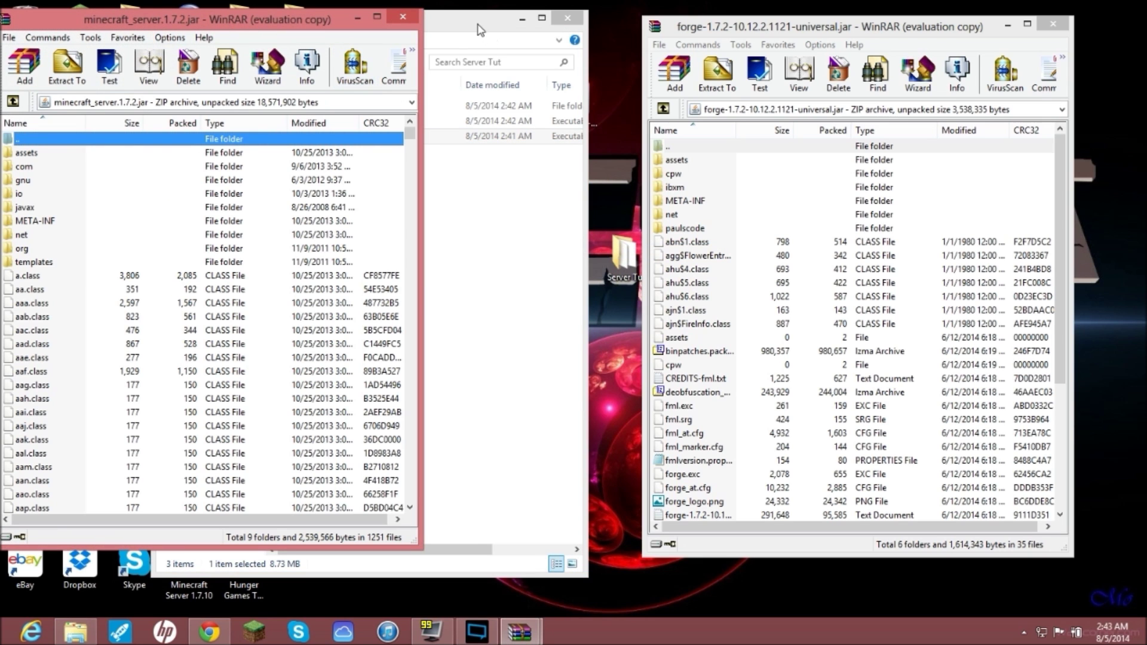
pyautogui.moveTo(477, 24); pyautogui.dragTo(519, 23)
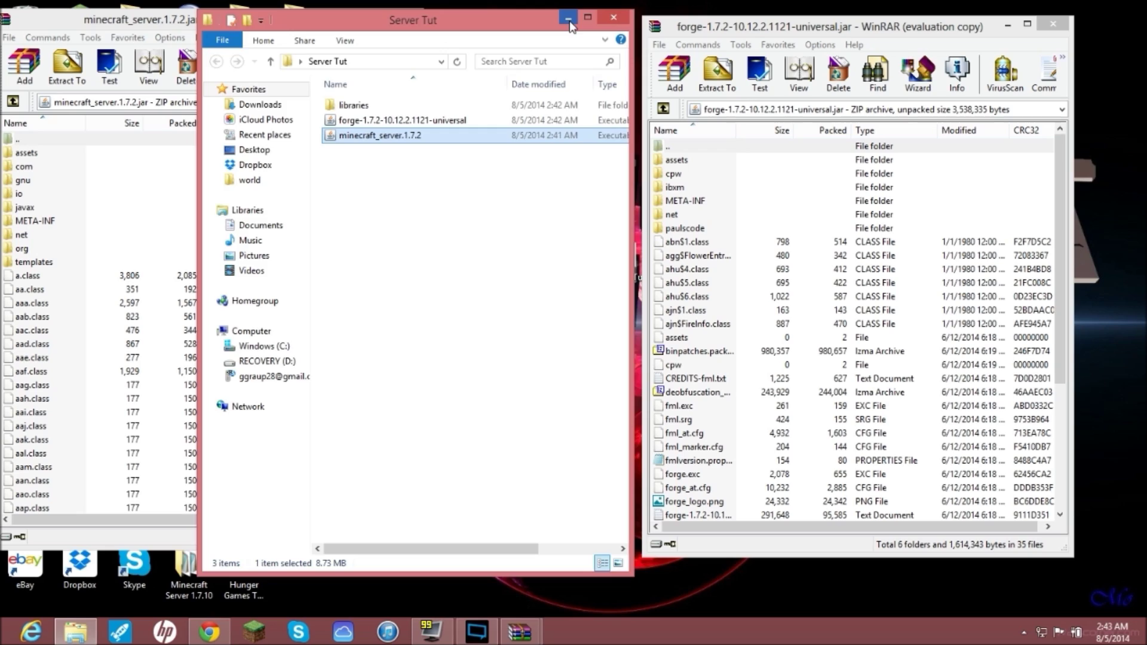
pyautogui.click(568, 20)
pyautogui.moveTo(252, 16); pyautogui.dragTo(389, 15)
pyautogui.moveTo(746, 30); pyautogui.dragTo(681, 22)
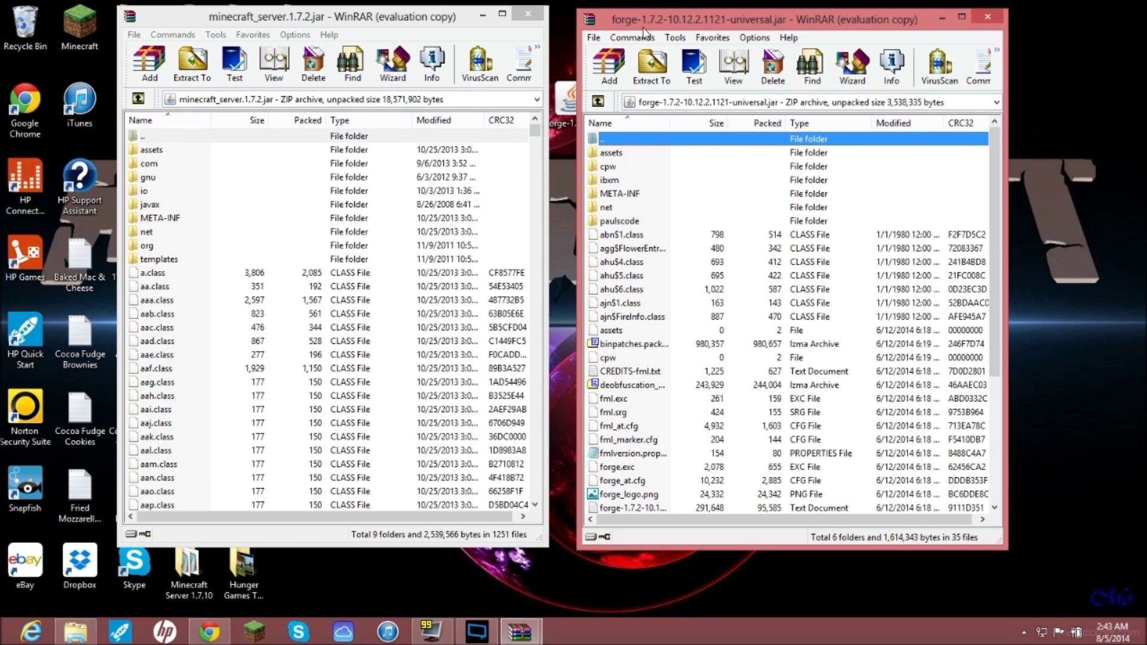
# Step: Add all contents of the Forge universal archive to minecraft_server.1.7.2.jar using Add and replace files, and close both archives
pyautogui.rightClick(608, 167)
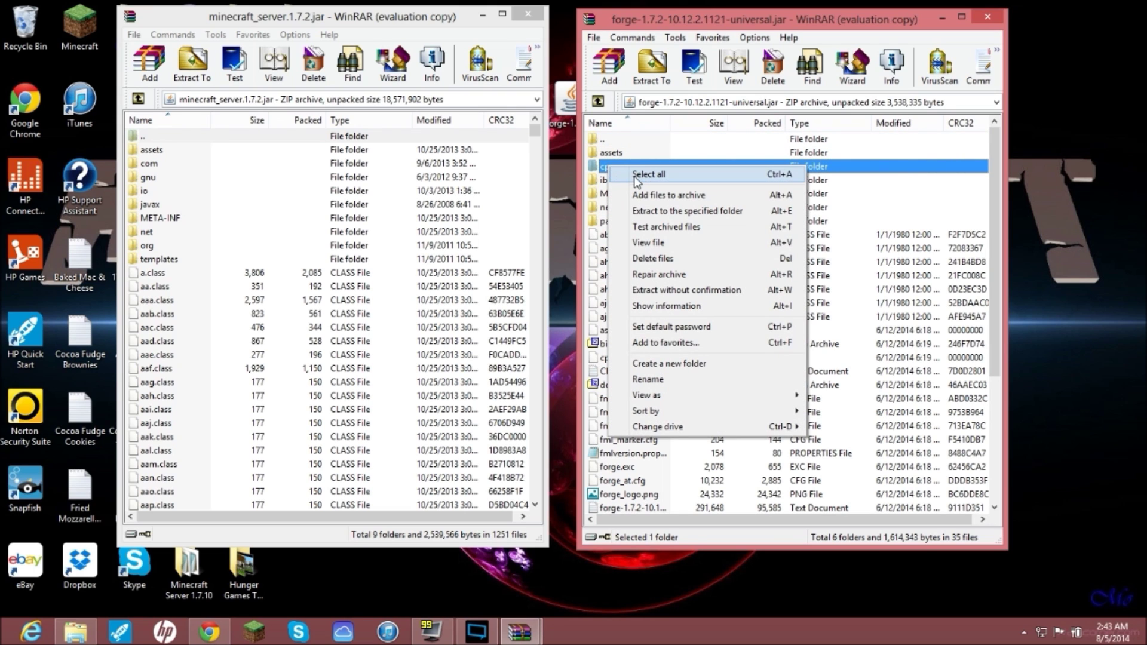
pyautogui.click(637, 175)
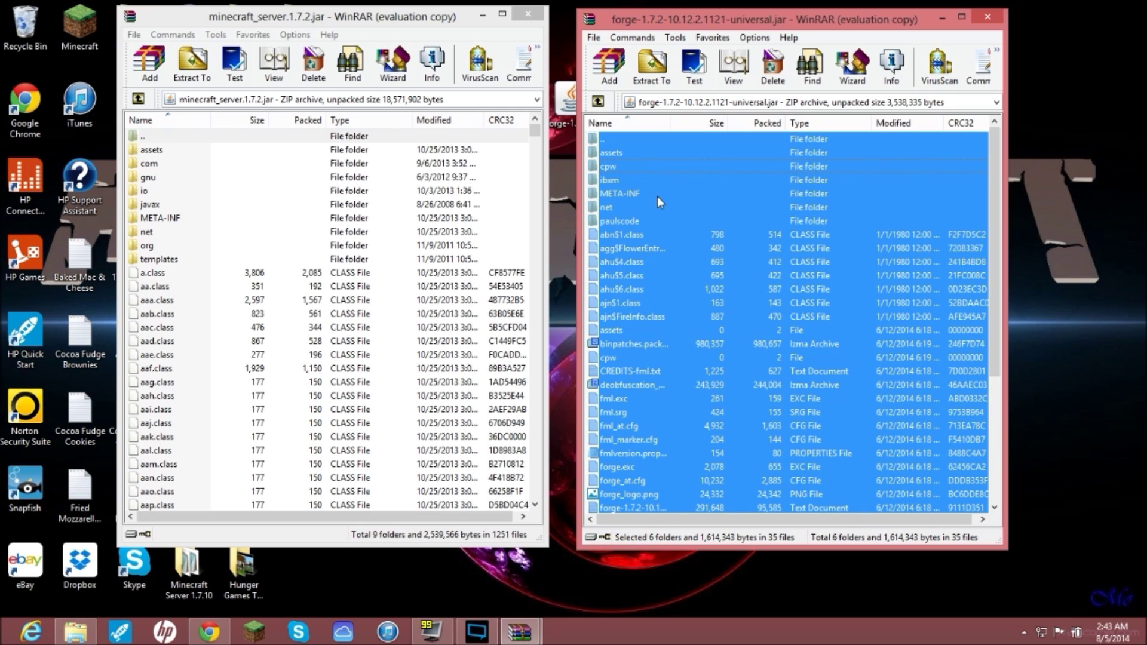
pyautogui.moveTo(639, 207); pyautogui.dragTo(251, 226)
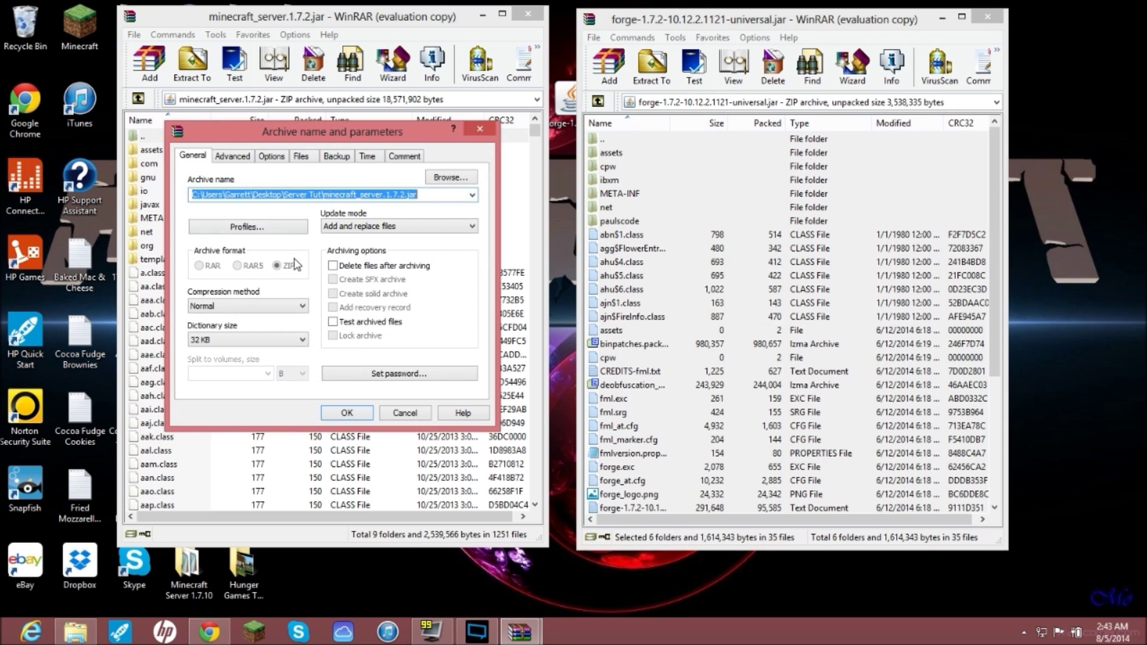
pyautogui.click(348, 417)
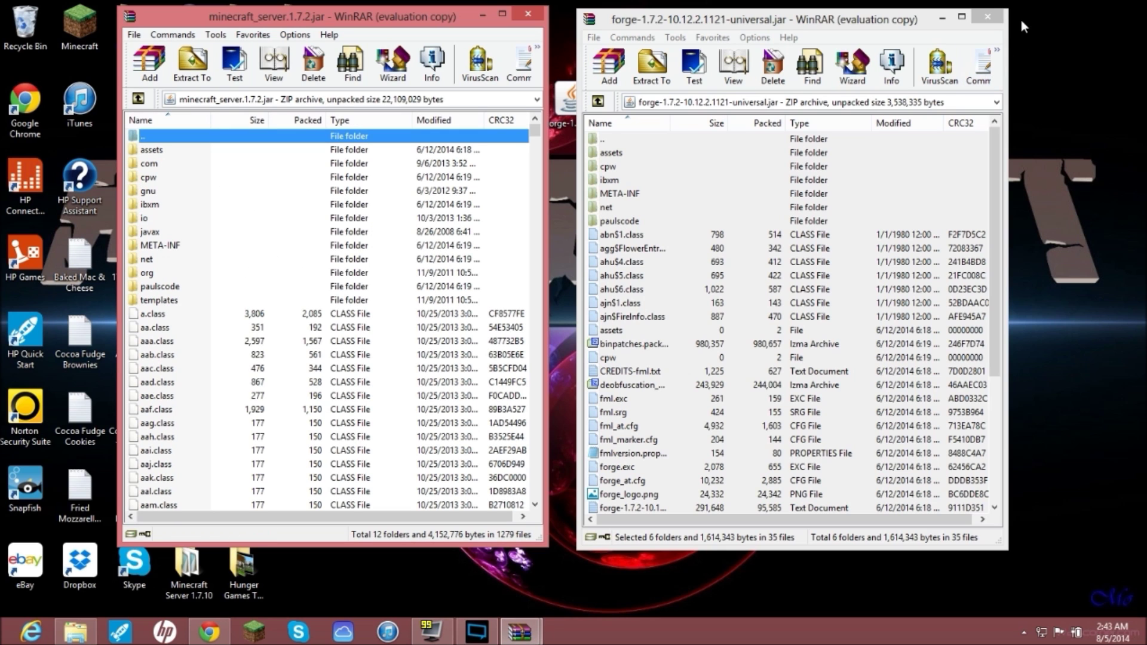
pyautogui.click(989, 18)
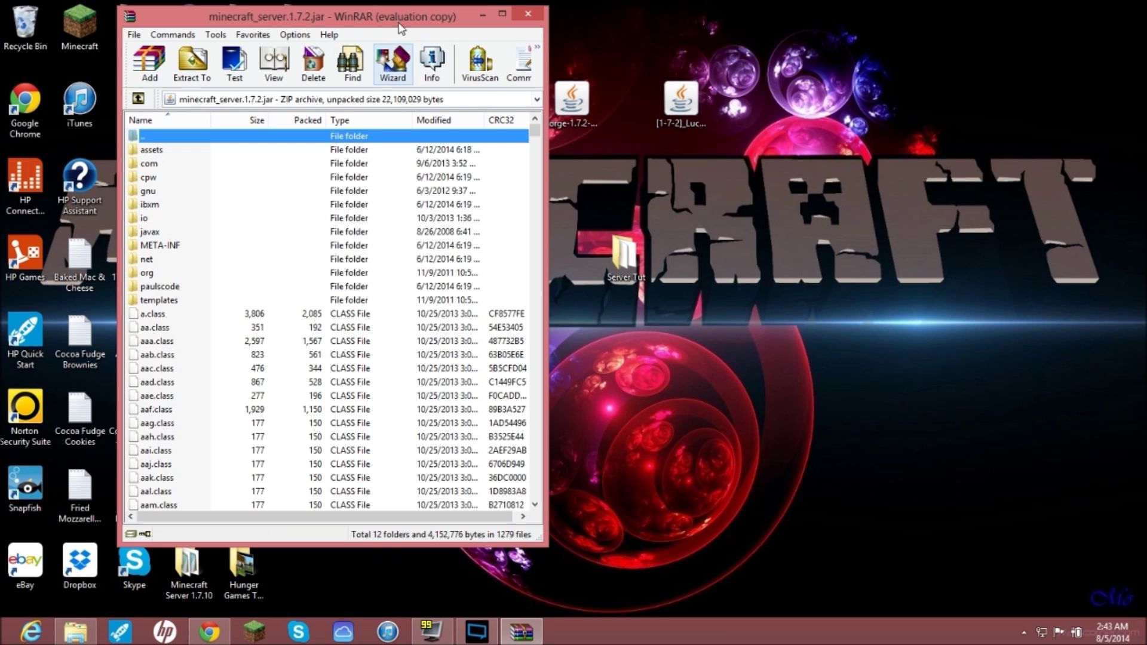
pyautogui.moveTo(339, 22); pyautogui.dragTo(498, 44)
pyautogui.click(655, 37)
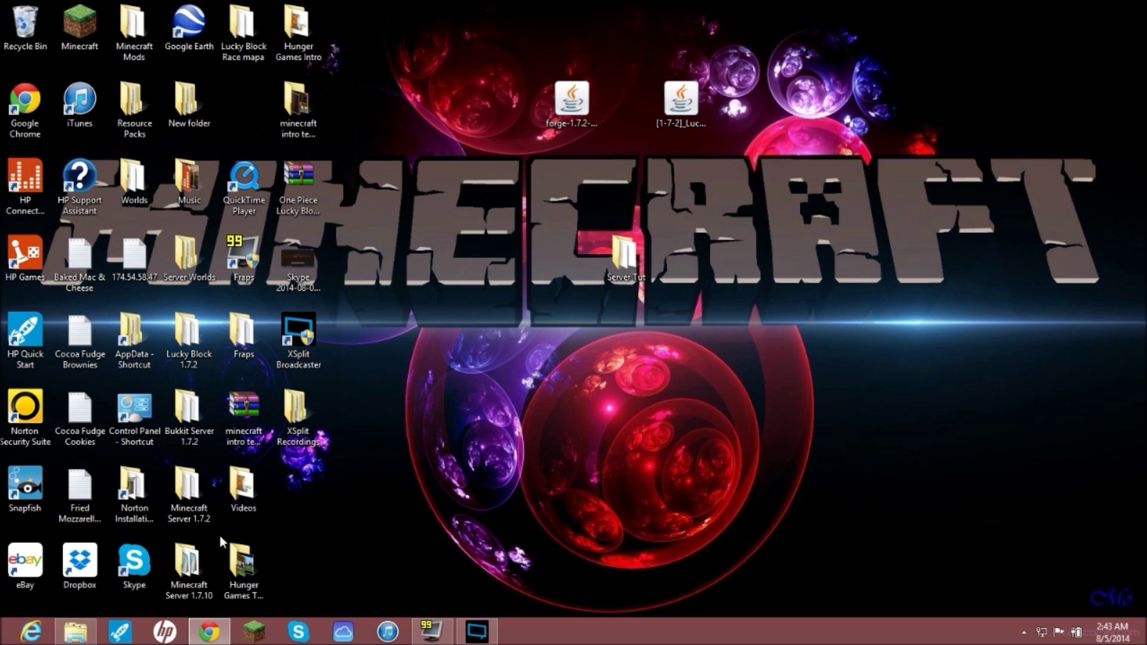
# Step: Reopen the Server Tut folder and run minecraft_server.1.7.2 to generate the server files
pyautogui.doubleClick(624, 257)
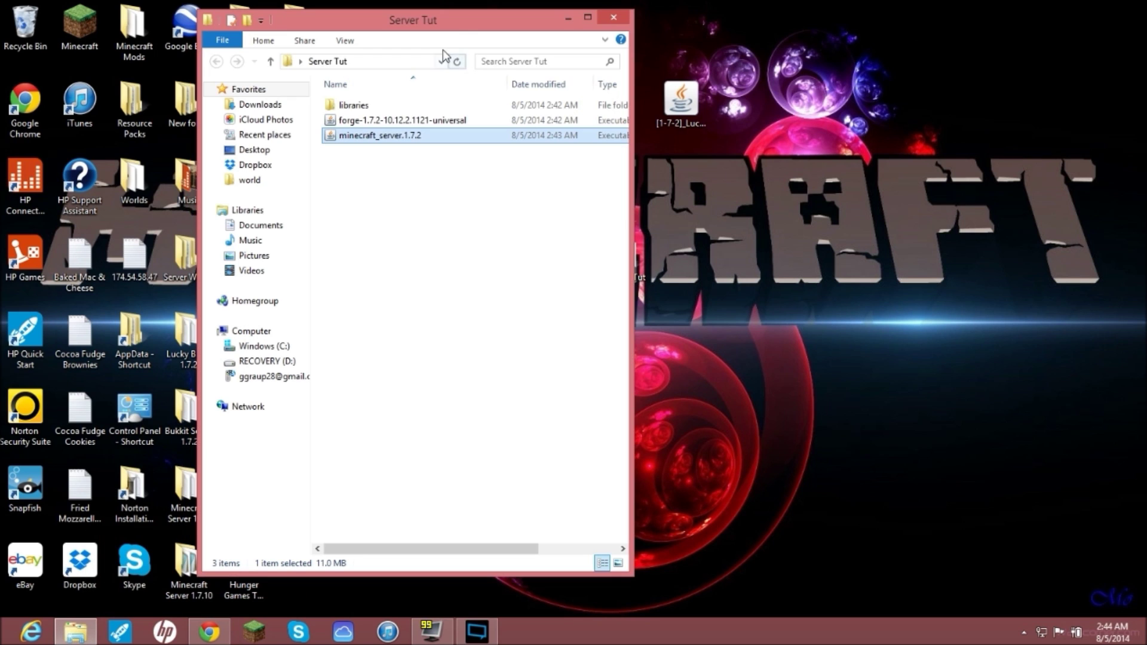
pyautogui.moveTo(464, 30); pyautogui.dragTo(420, 37)
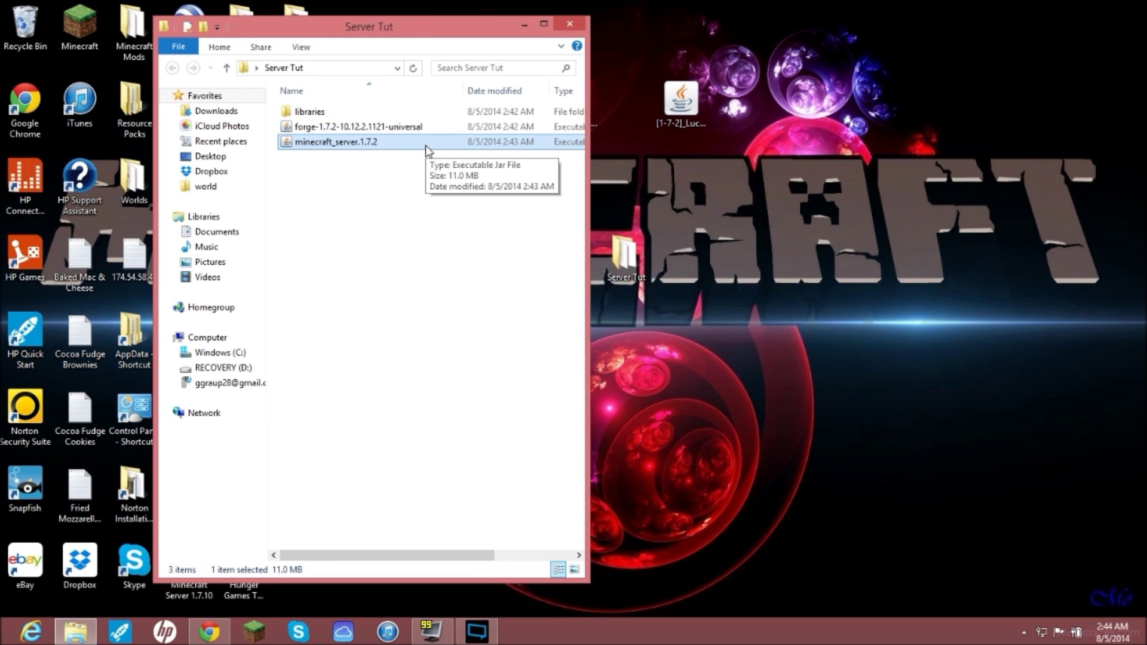
pyautogui.doubleClick(388, 143)
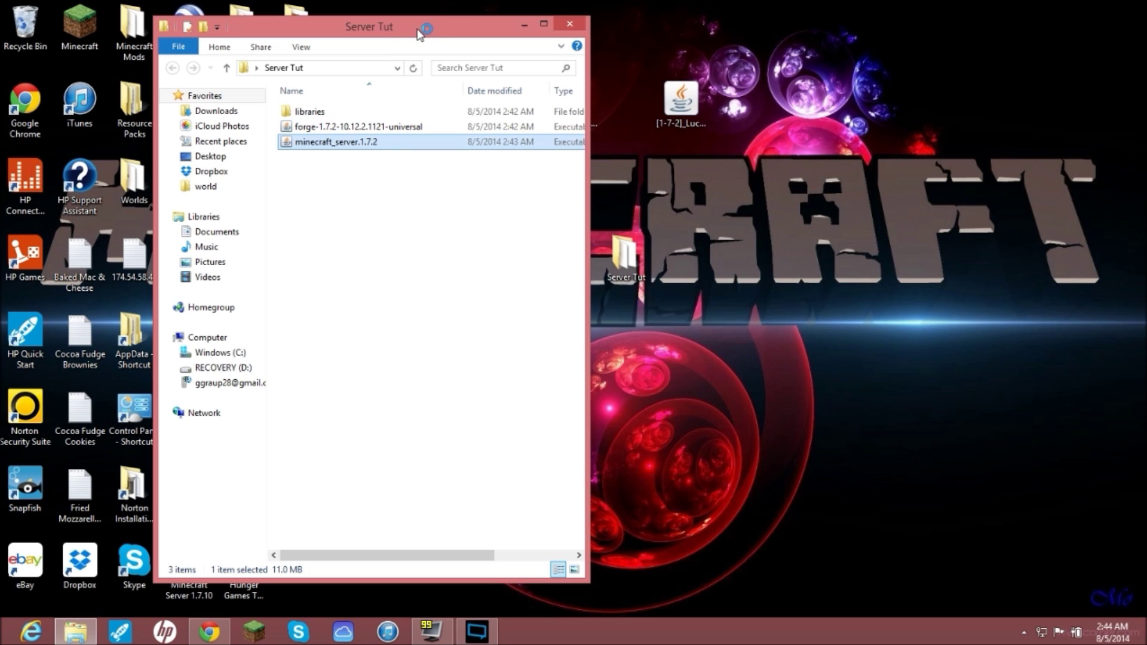
pyautogui.moveTo(418, 31); pyautogui.dragTo(521, 31)
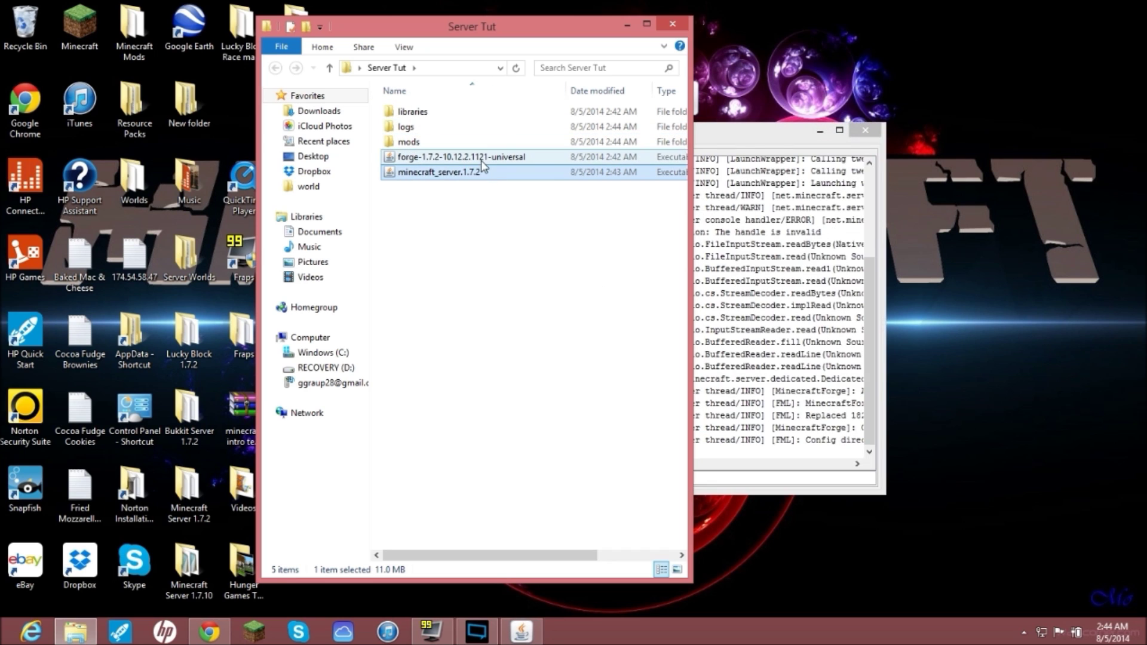
# Step: Examine the Minecraft server's startup log at full size while the world is being prepared, and restore the window
pyautogui.moveTo(693, 132); pyautogui.dragTo(675, 106)
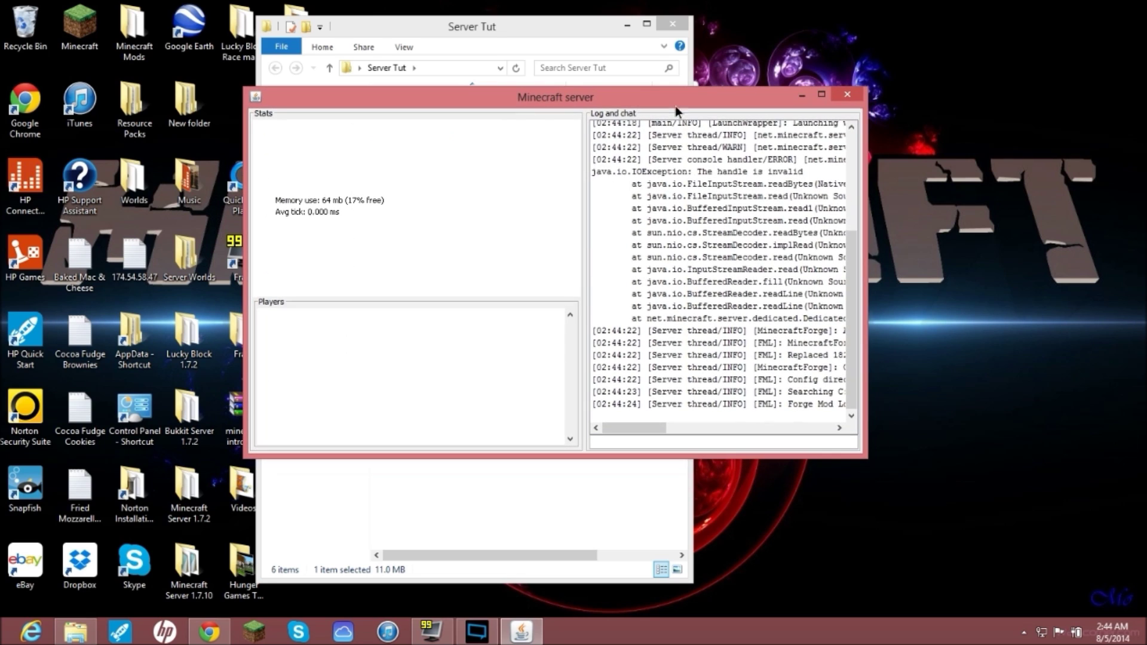
pyautogui.doubleClick(672, 110)
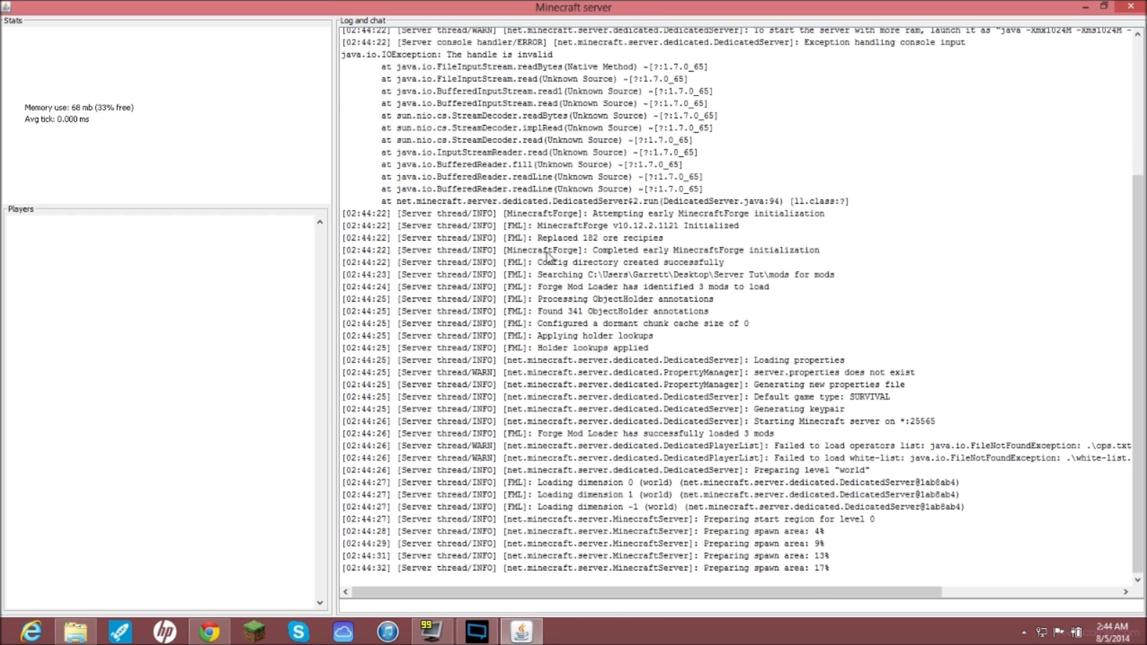
pyautogui.click(1104, 7)
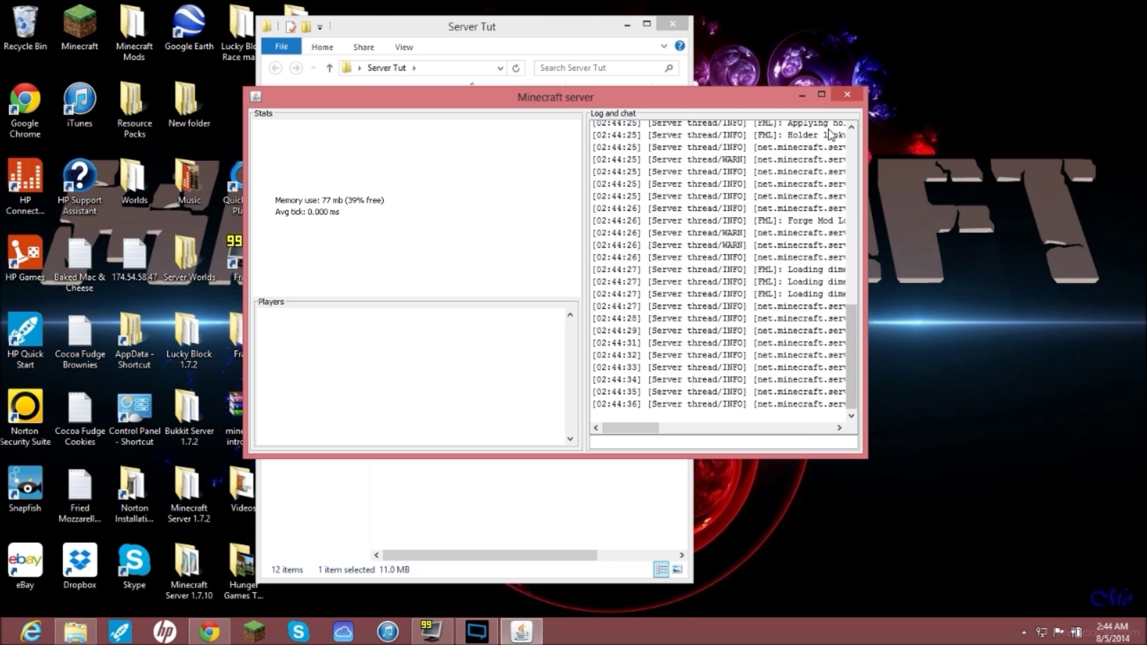
pyautogui.click(820, 94)
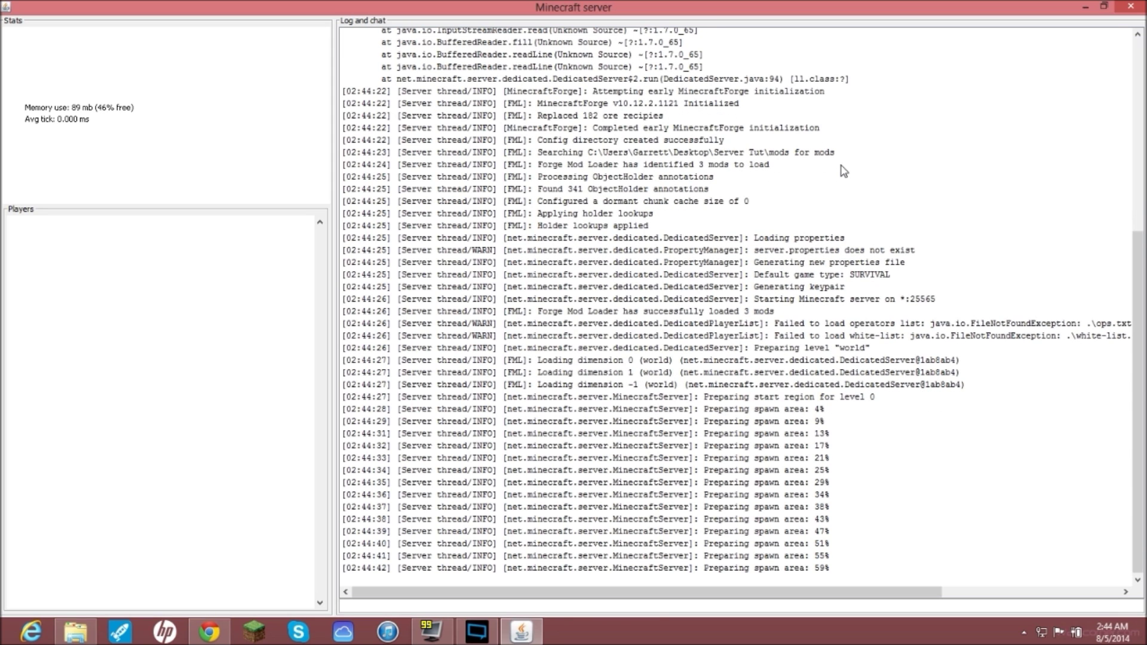
pyautogui.press('super+Down')
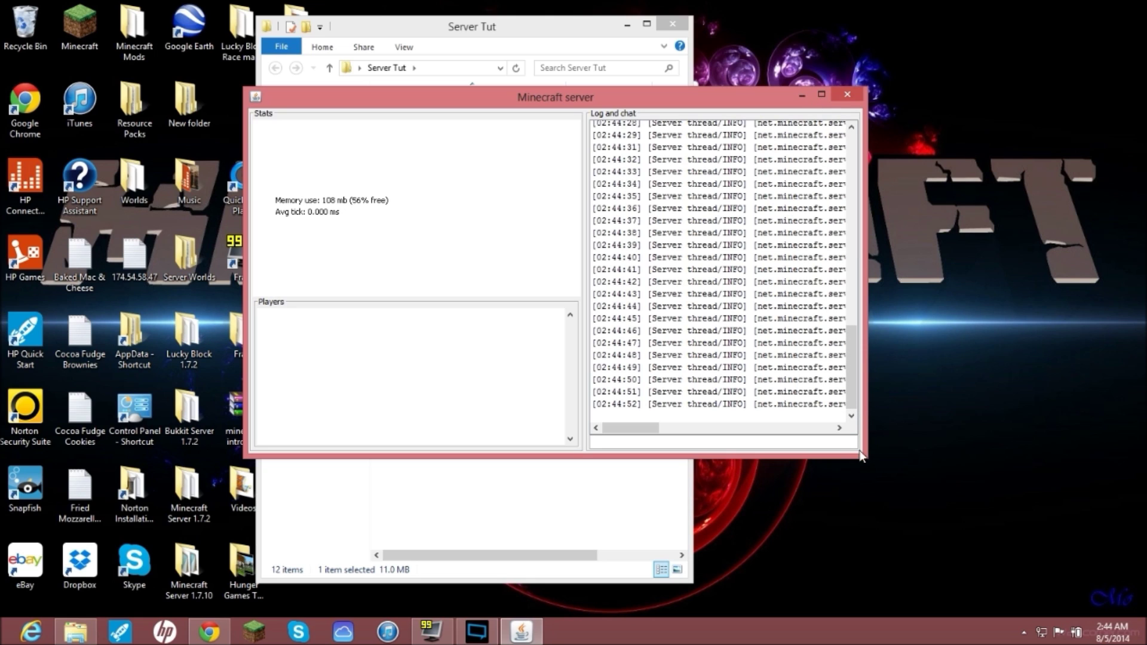
# Step: Enlarge the Minecraft server window to read the finished startup log, and stop the server from its console
pyautogui.moveTo(863, 447); pyautogui.dragTo(1080, 454)
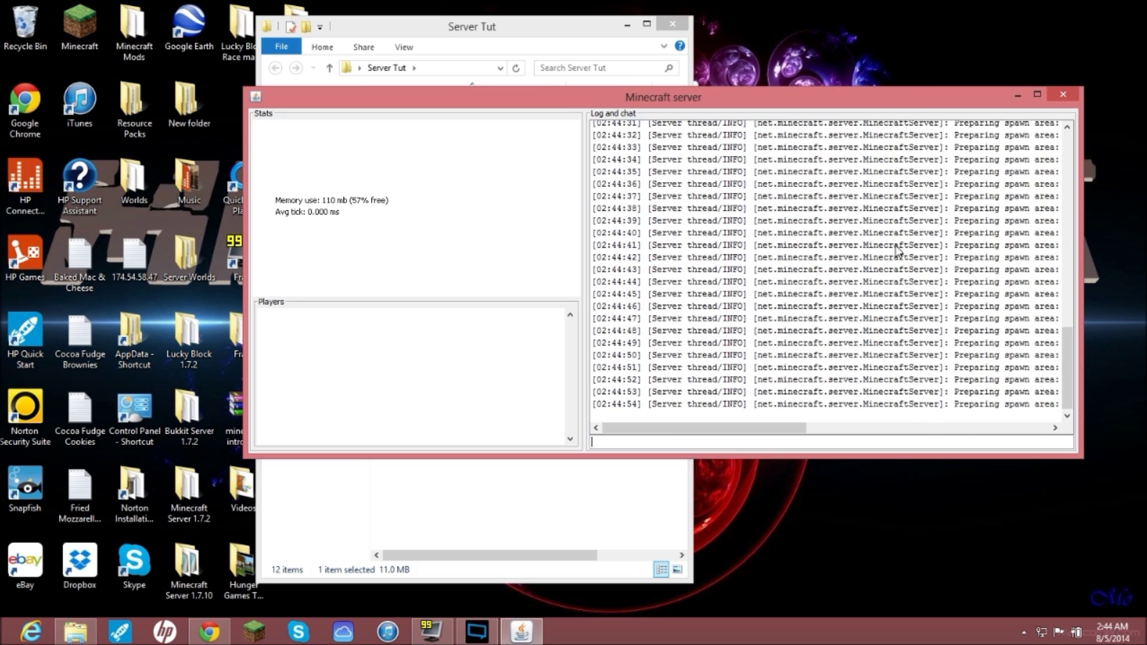
pyautogui.click(1037, 94)
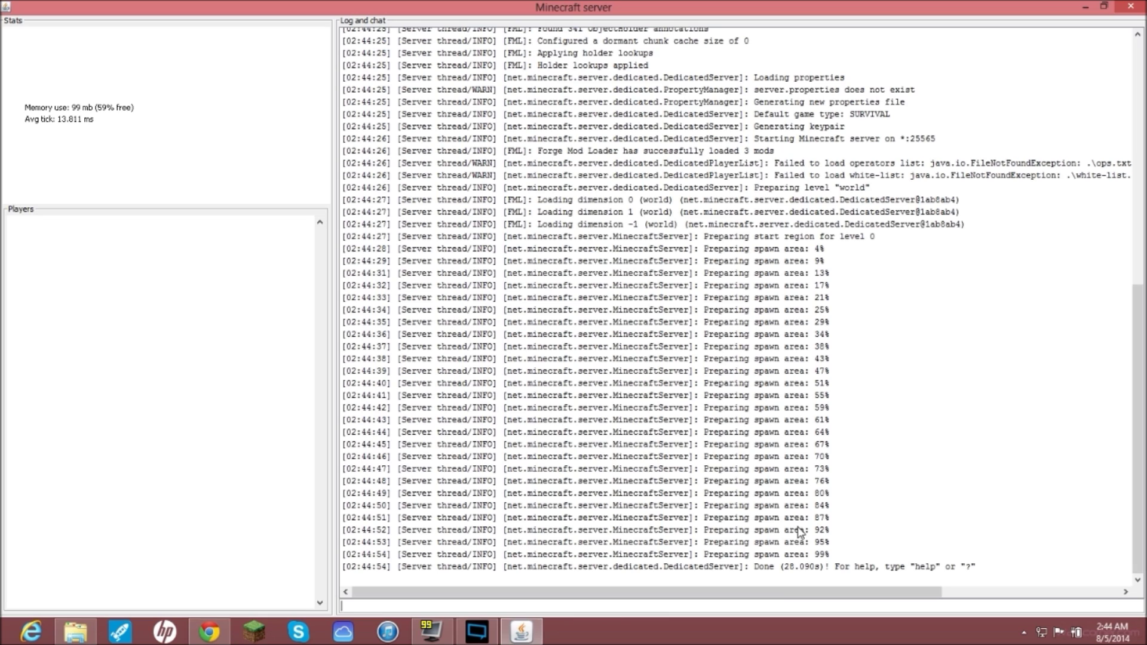
pyautogui.click(717, 605)
pyautogui.press('Return')
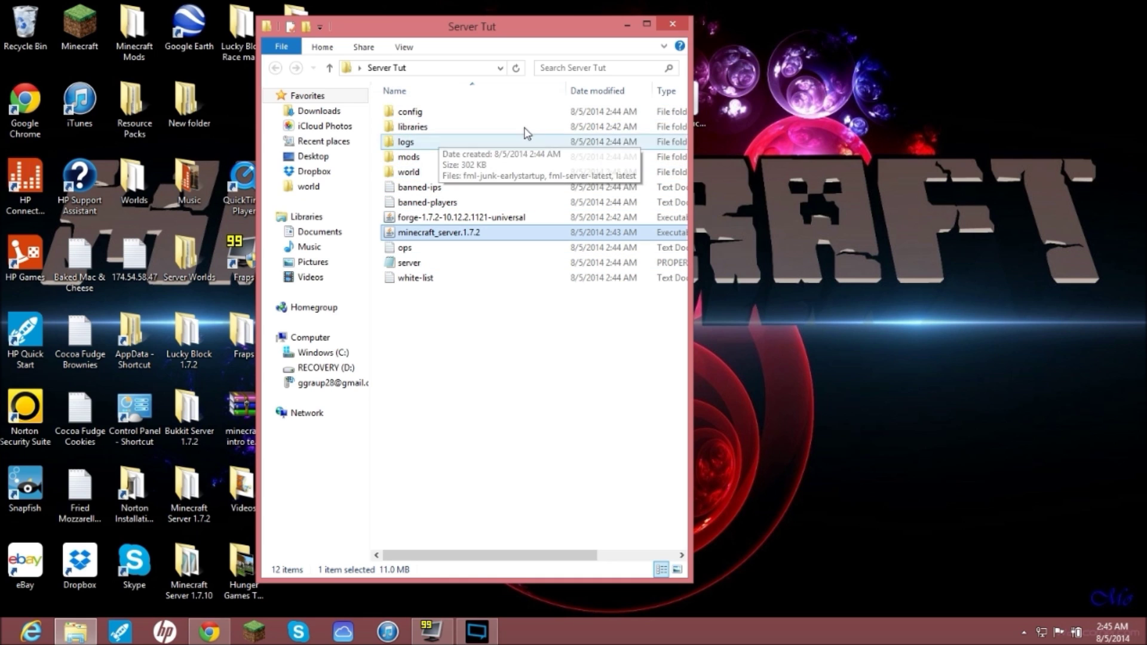
# Step: Put the [1-7-2]_Lucky_Block_v5-0-0 mod file into the server's mods folder and return to the Server Tut folder
pyautogui.click(446, 325)
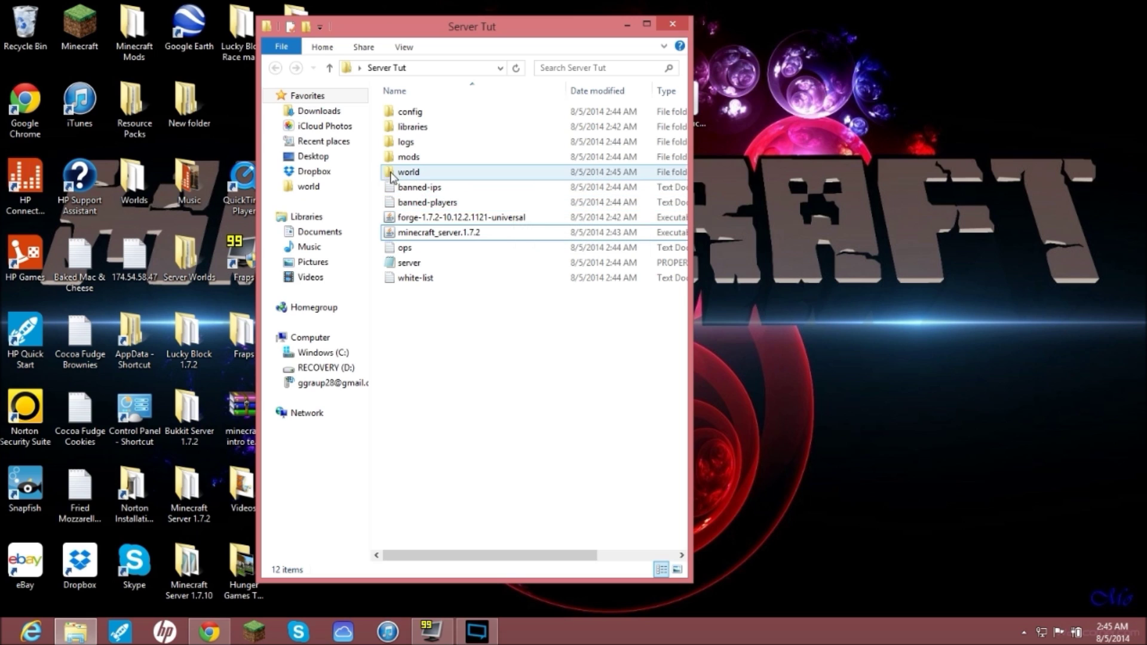
pyautogui.doubleClick(461, 161)
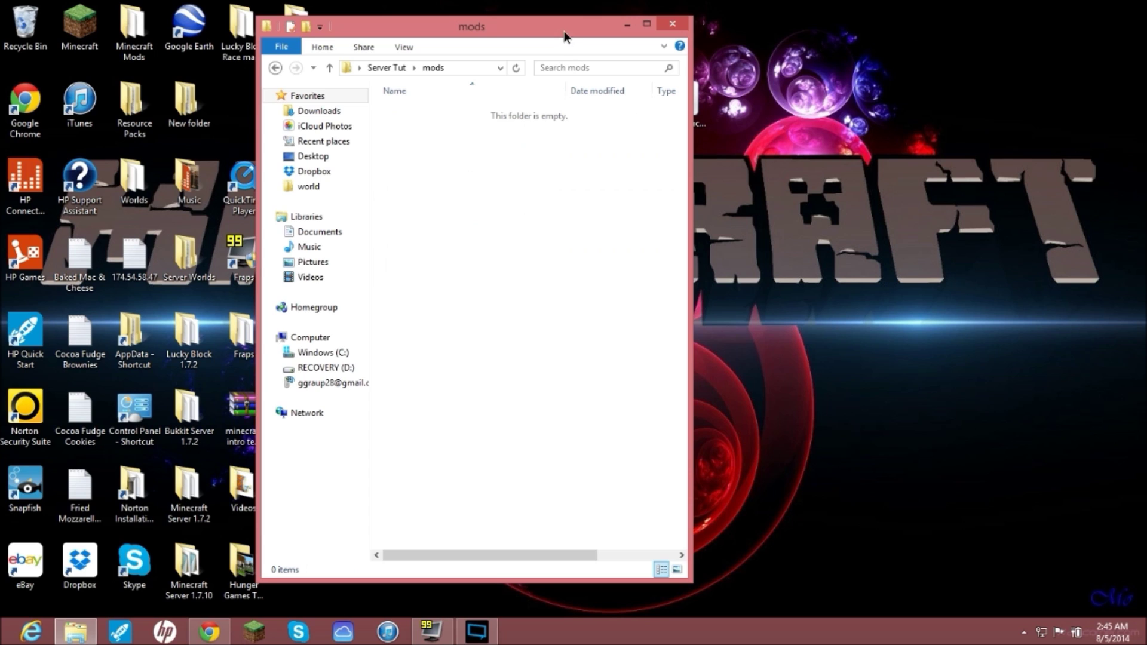
pyautogui.moveTo(564, 31); pyautogui.dragTo(485, 19)
pyautogui.moveTo(692, 98); pyautogui.dragTo(359, 148)
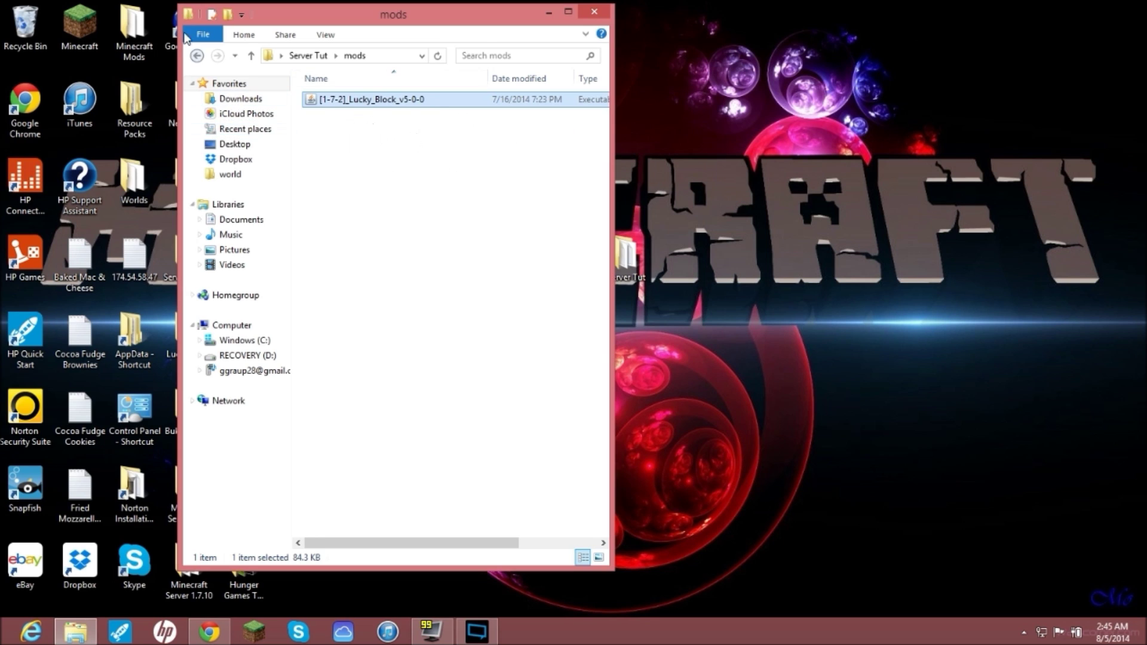
pyautogui.click(196, 55)
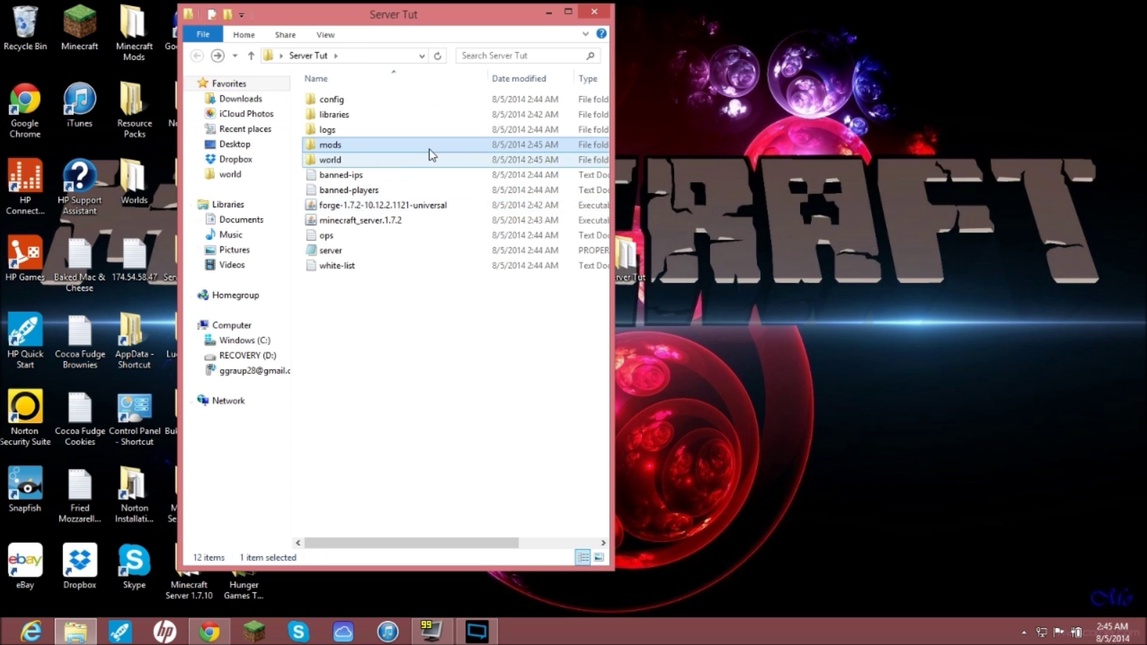
# Step: Run minecraft_server.1.7.2 again, check its startup log at full size for the Lucky Block mod, and minimize the server window
pyautogui.moveTo(486, 30); pyautogui.dragTo(898, 40)
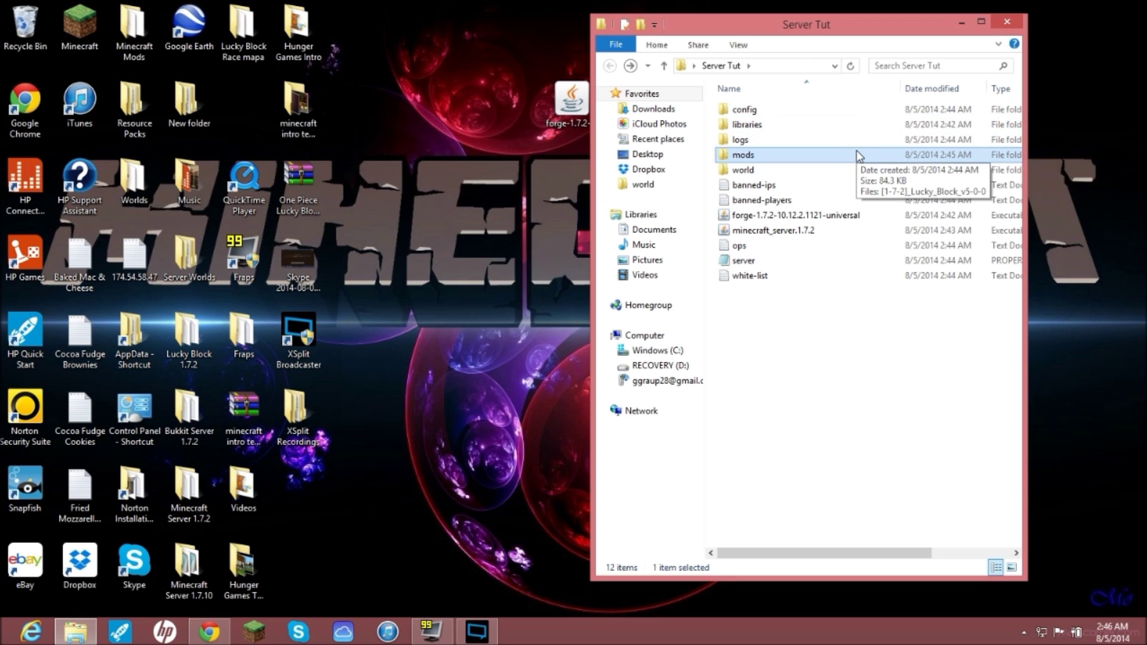
pyautogui.click(822, 237)
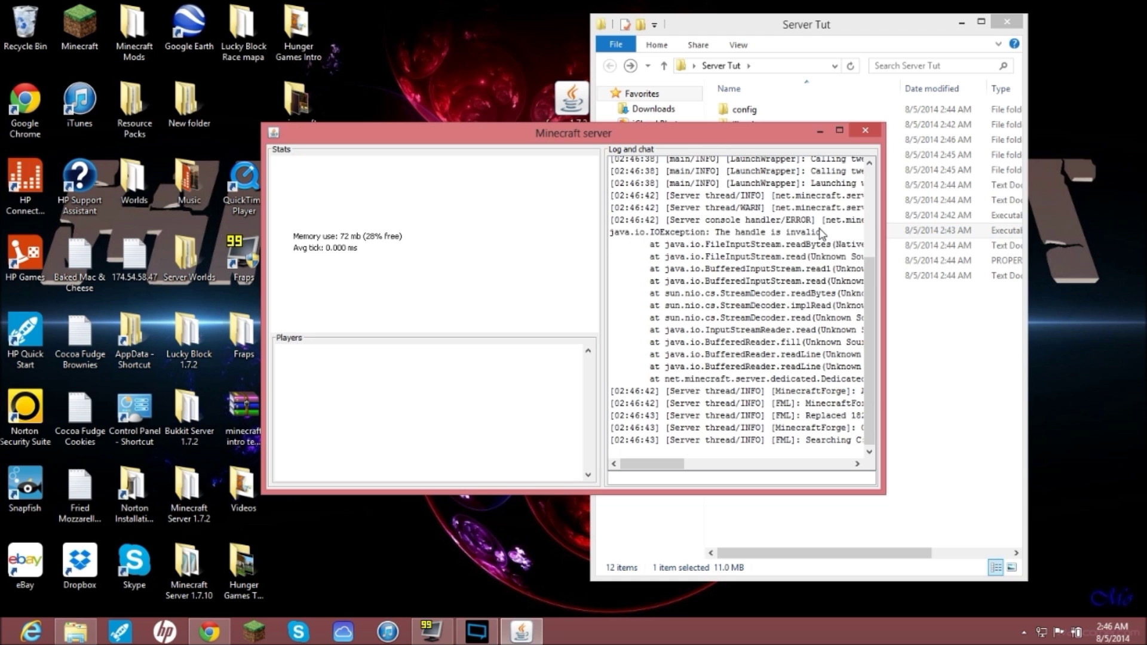
pyautogui.click(839, 130)
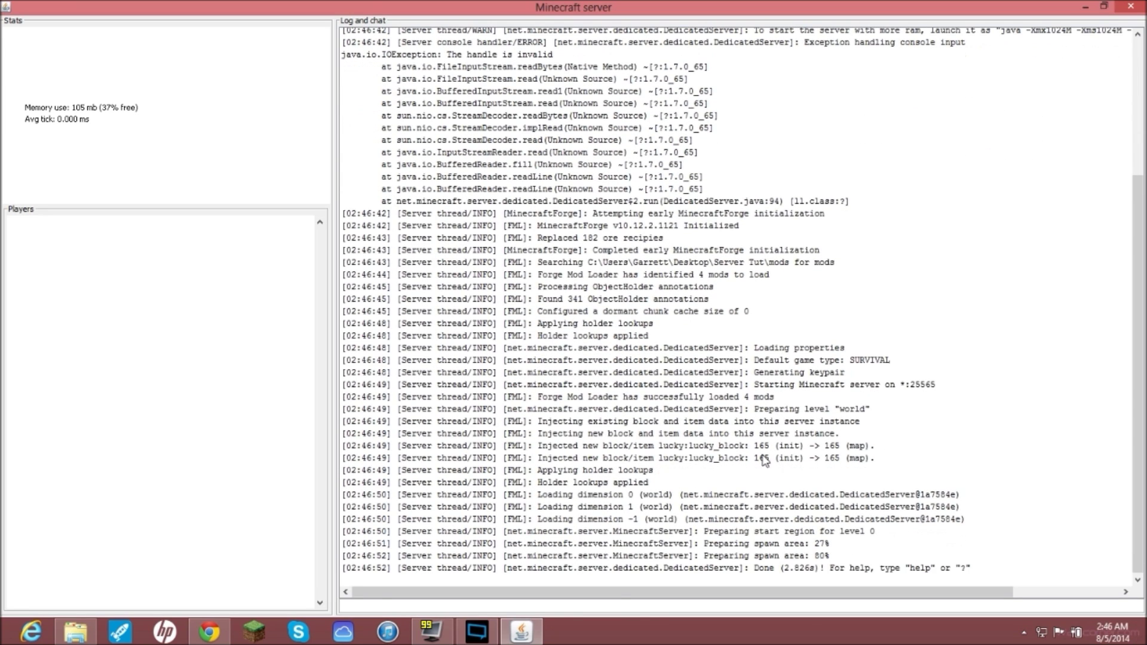
pyautogui.click(1085, 7)
# Step: Open the Minecraft Launcher and save the current profile with release 1.7.2-Forge10.12.1.1112 as its version
pyautogui.click(254, 632)
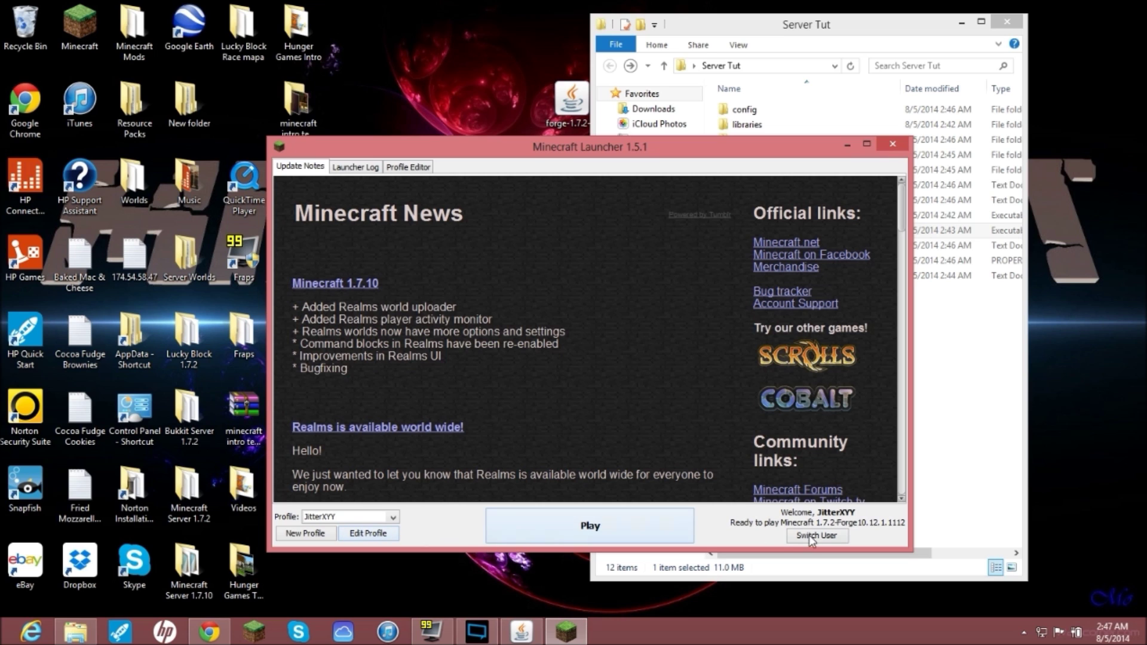
pyautogui.click(374, 538)
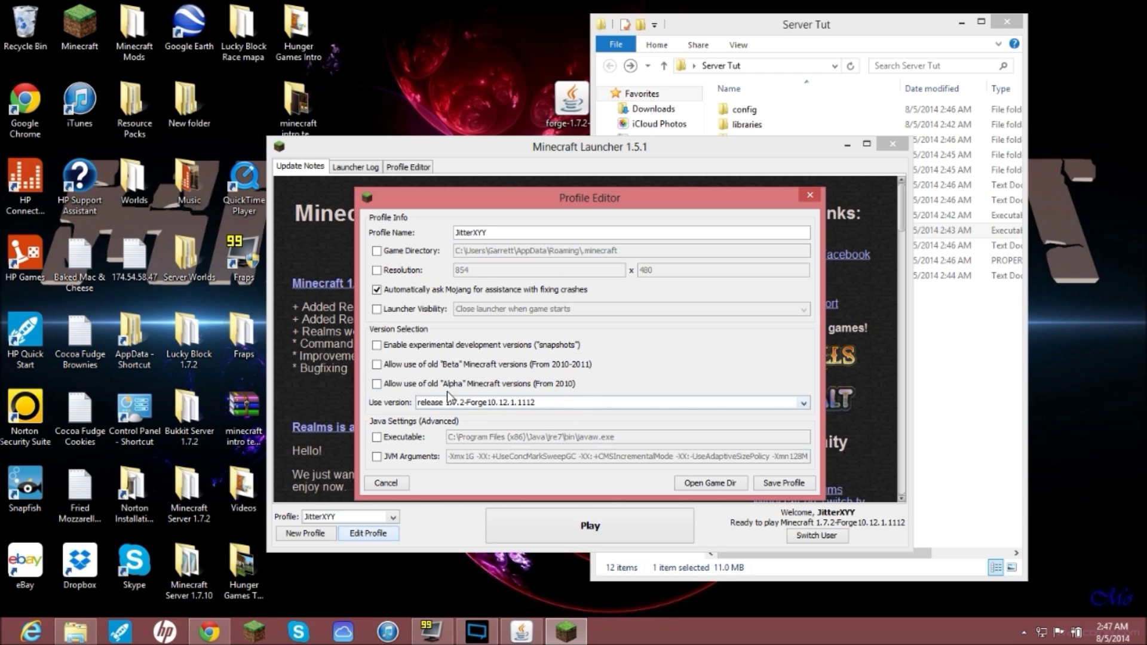
pyautogui.click(487, 404)
pyautogui.scroll(-1, 630, 464)
pyautogui.scroll(5, 631, 464)
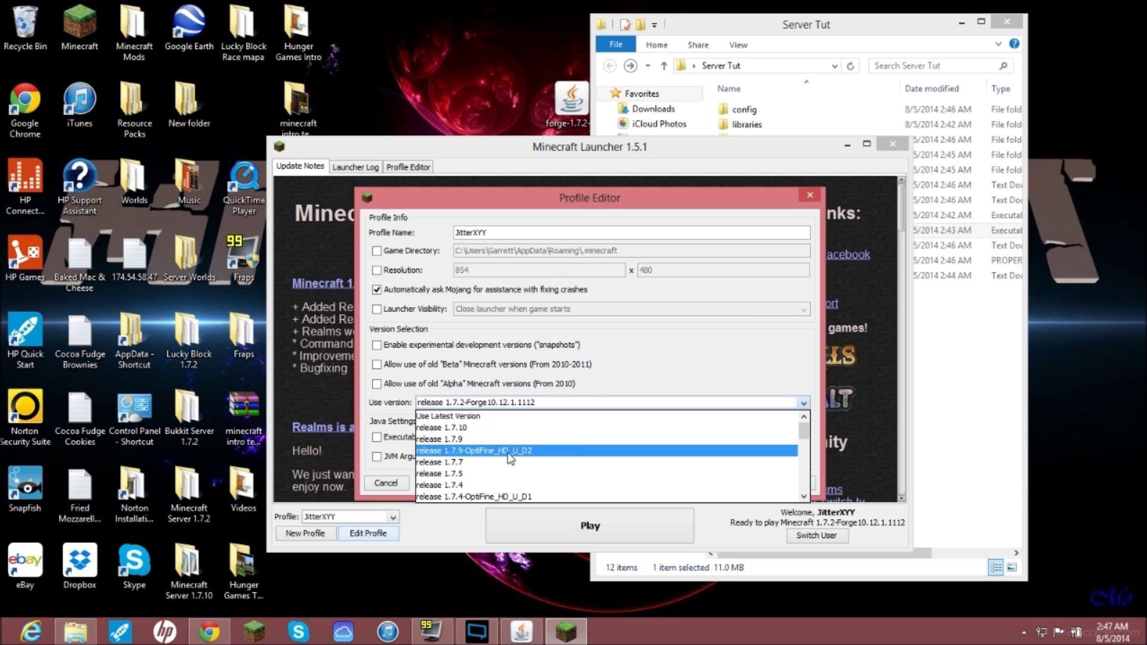
pyautogui.scroll(-12, 514, 442)
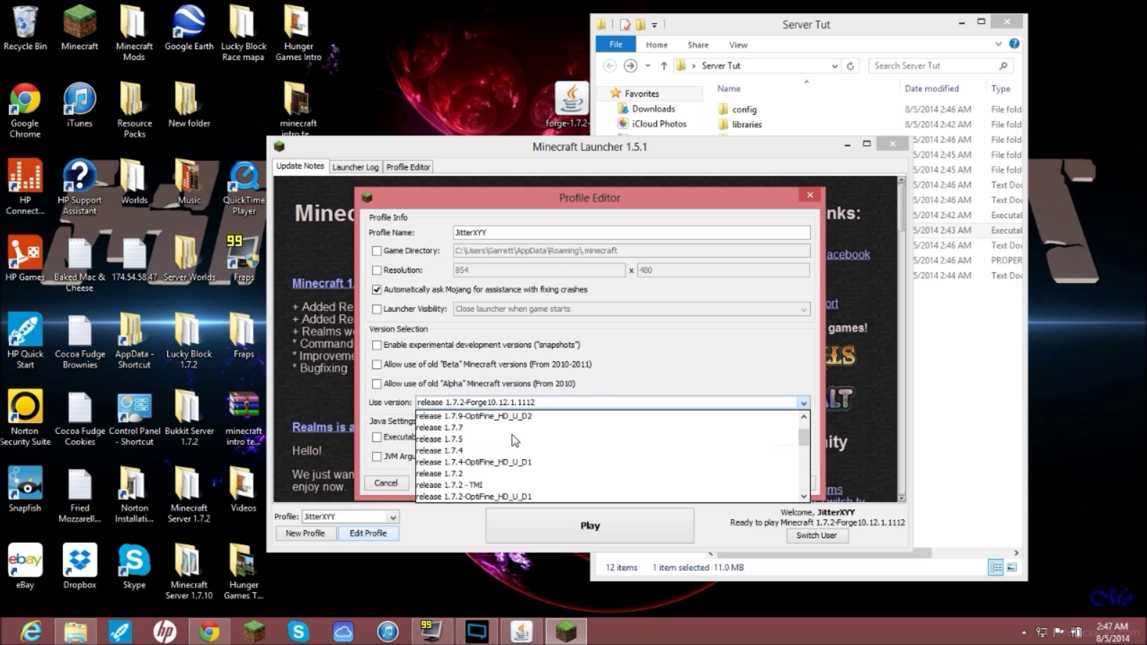
pyautogui.click(514, 497)
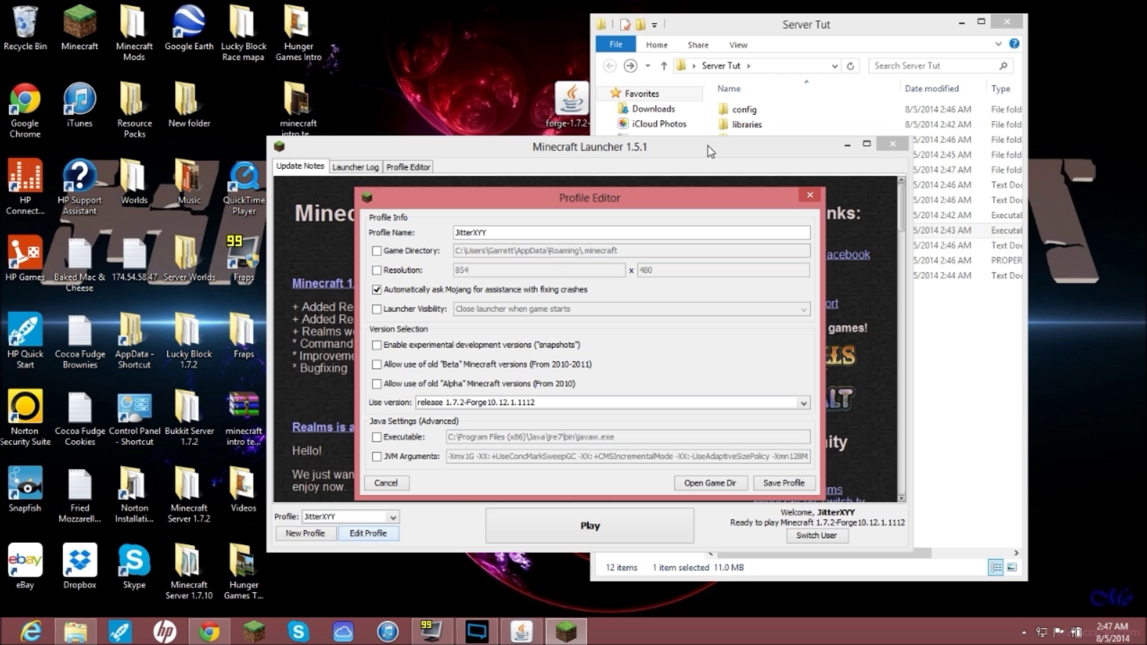
pyautogui.click(782, 484)
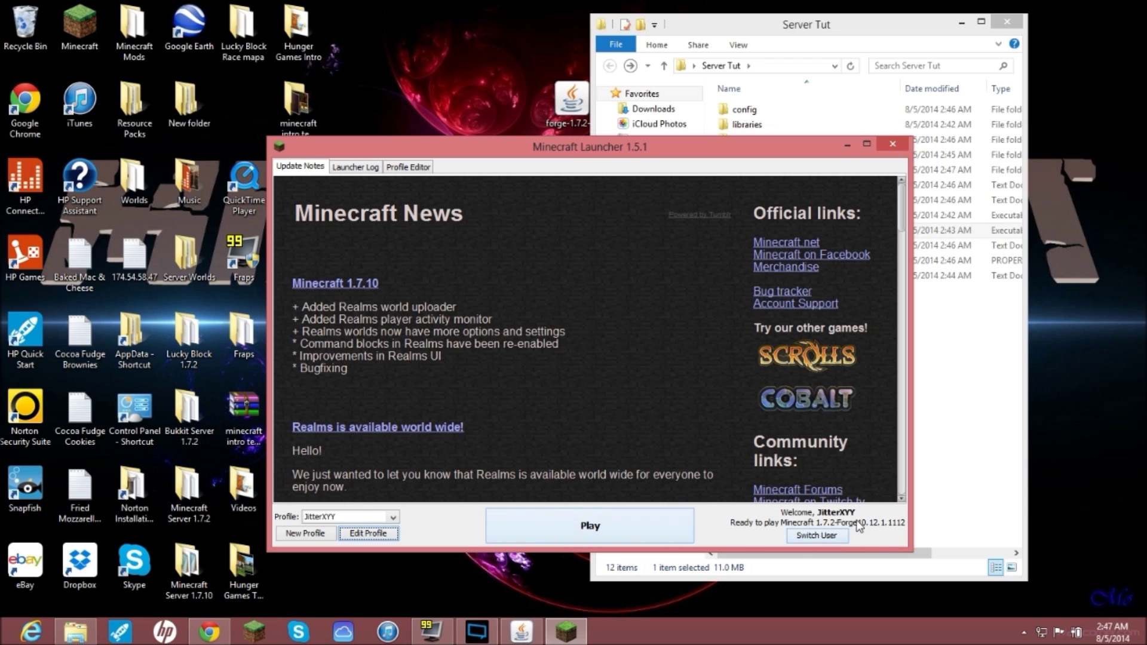
# Step: Launch Minecraft 1.7.2 with the Forge profile, maximize the game window and open the multiplayer server list
pyautogui.click(592, 526)
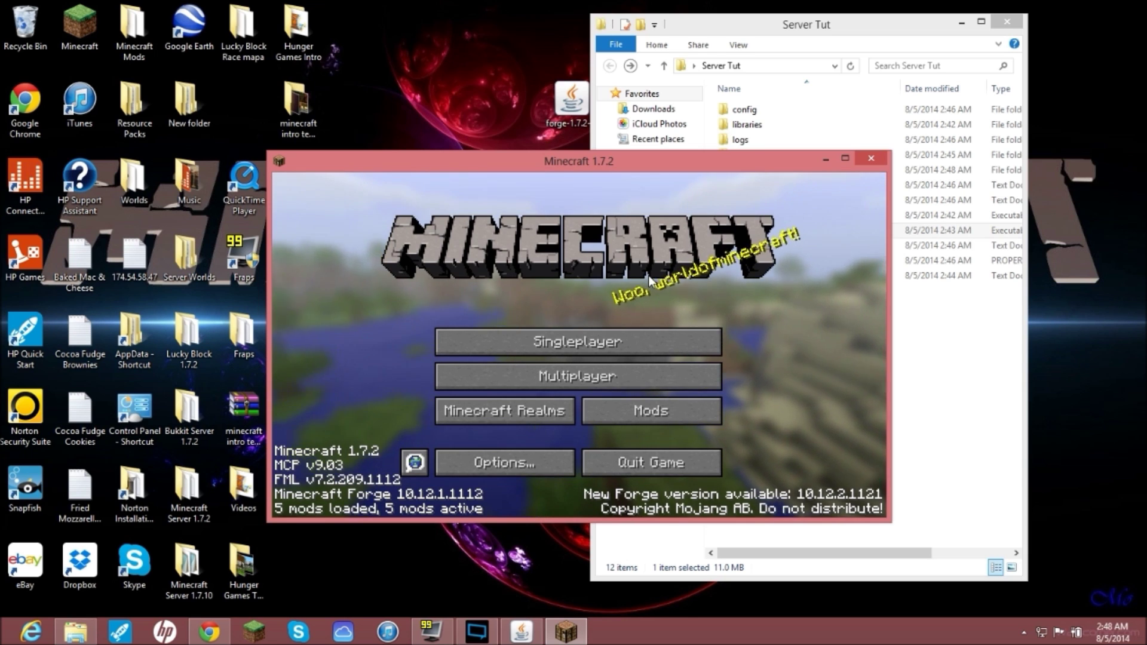
pyautogui.click(845, 159)
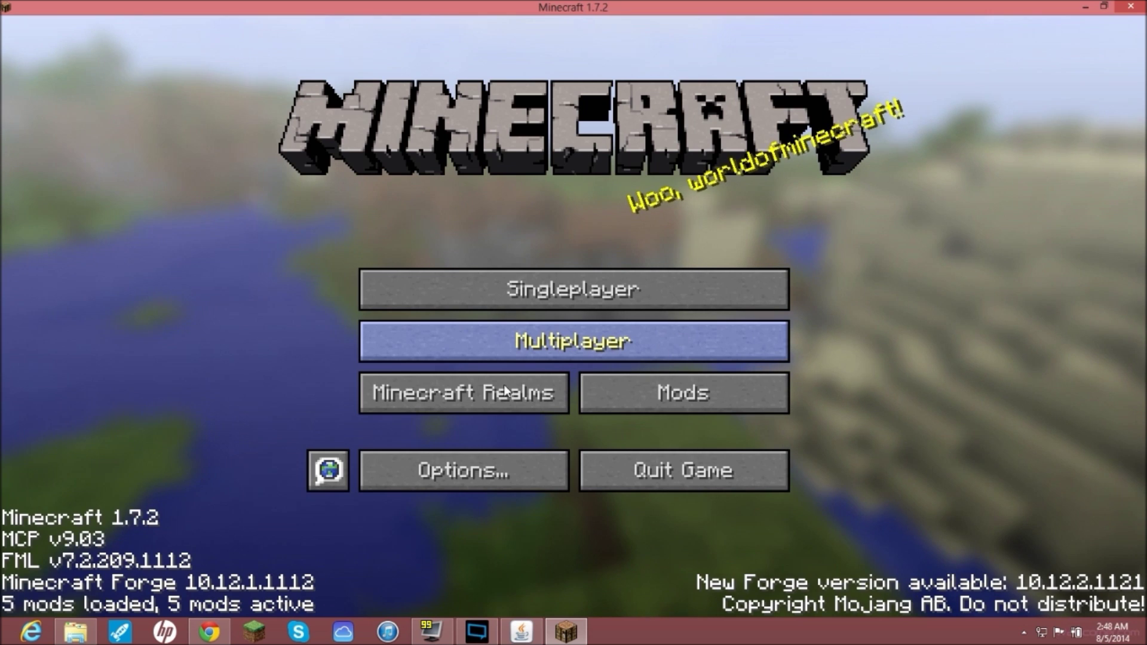
pyautogui.click(678, 347)
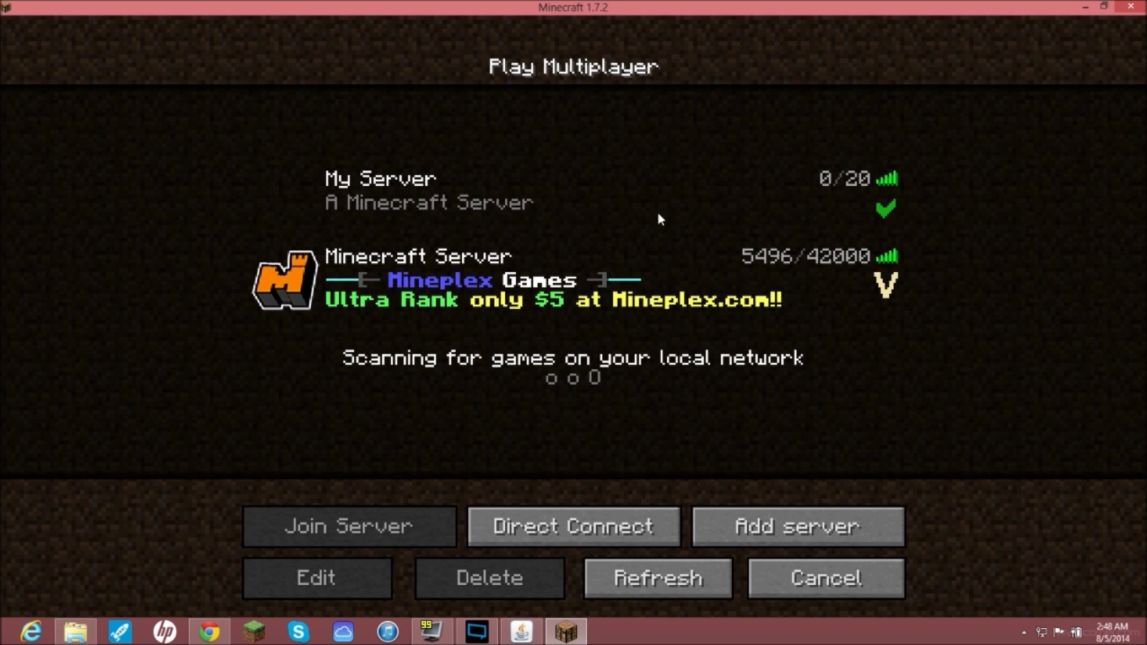
# Step: Refresh the multiplayer list and look at the form for adding a server, leaving it without adding one
pyautogui.moveTo(887, 203)
pyautogui.click(675, 583)
pyautogui.click(747, 526)
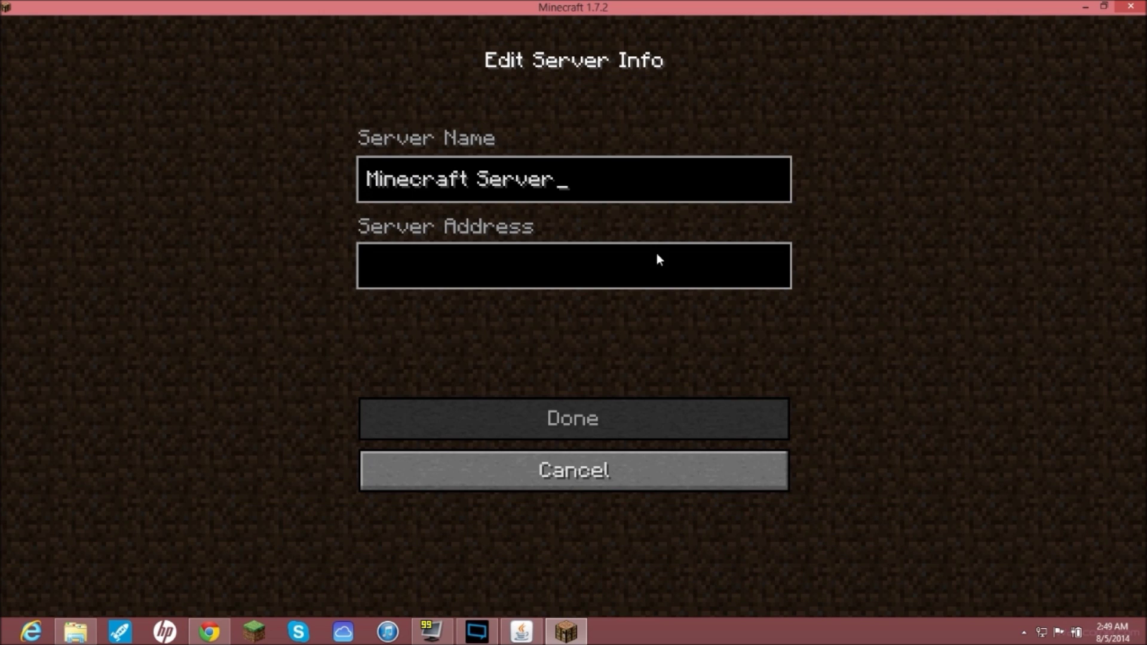
pyautogui.click(572, 257)
pyautogui.click(614, 488)
# Step: Join My Server from the multiplayer list and check the player's inventory in the game
pyautogui.click(707, 192)
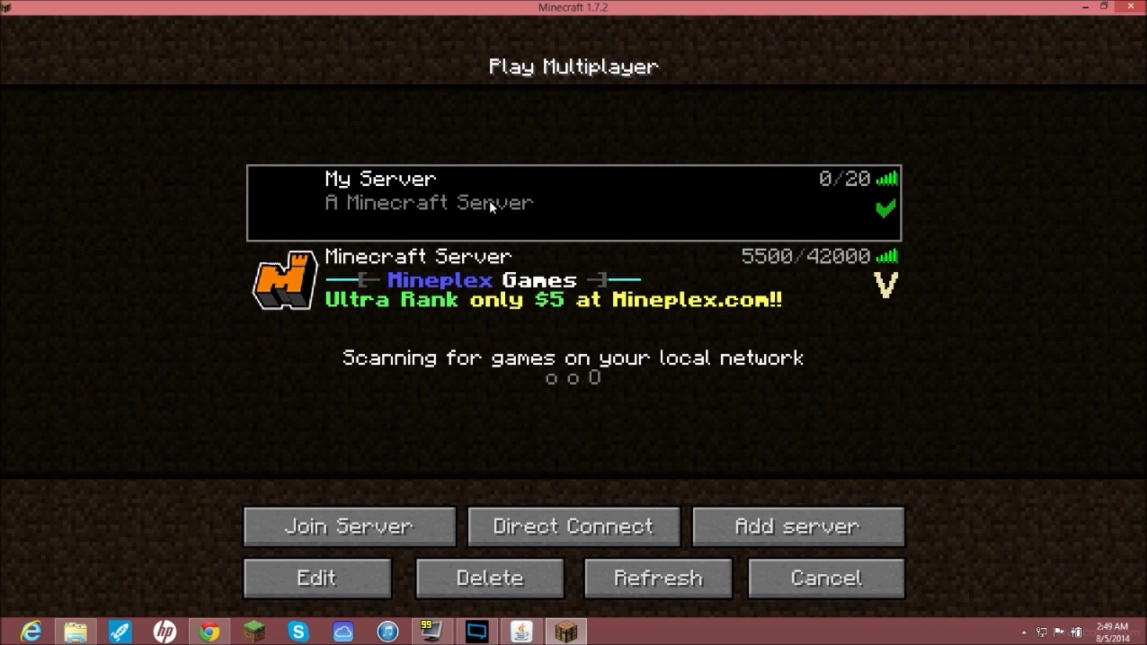
pyautogui.doubleClick(472, 185)
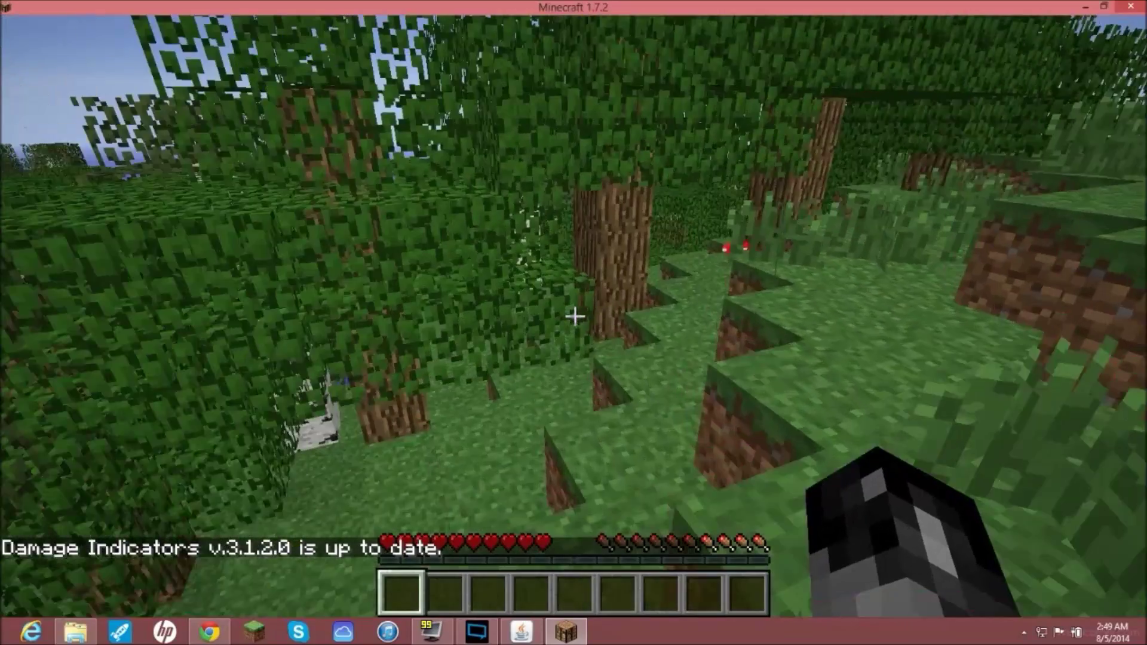
pyautogui.press('e')
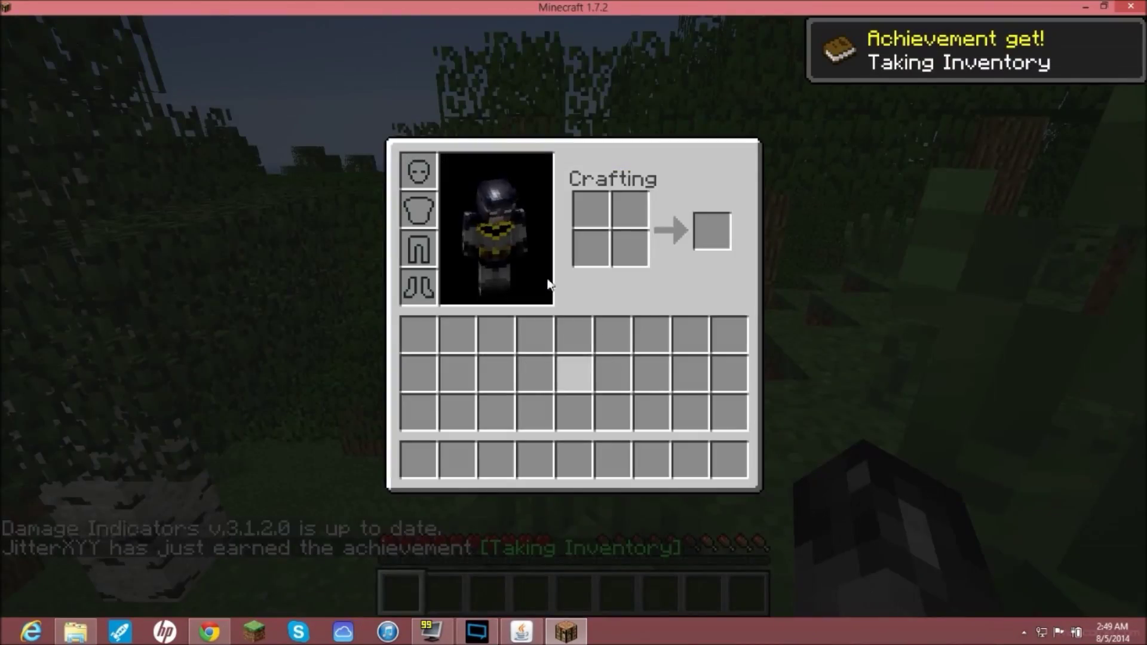
pyautogui.press('e')
pyautogui.press('e')
pyautogui.press('e')
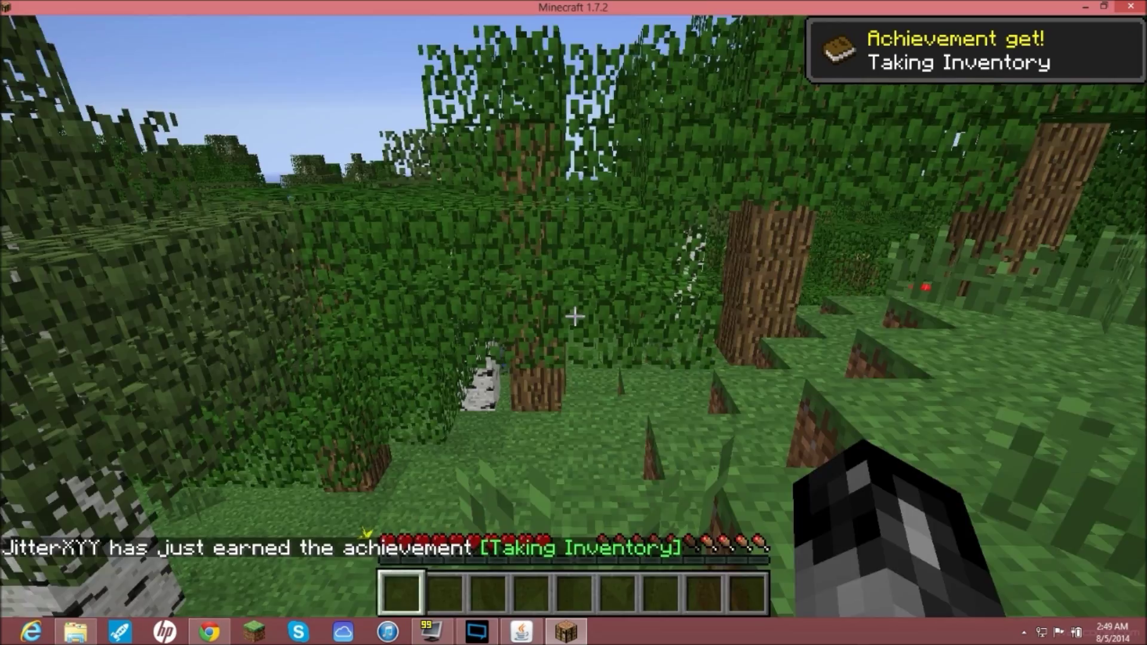
# Step: Try to switch the player to creative mode with the chat command /gamemode 1
pyautogui.press('/')
pyautogui.write('g')
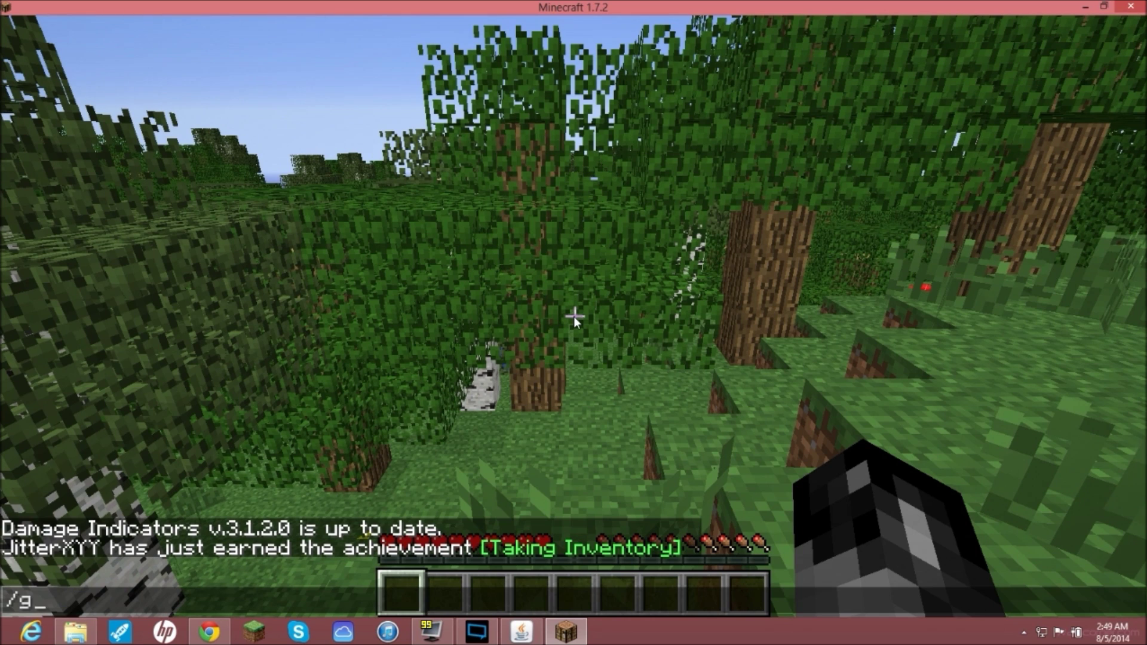
pyautogui.write('amemode 1')
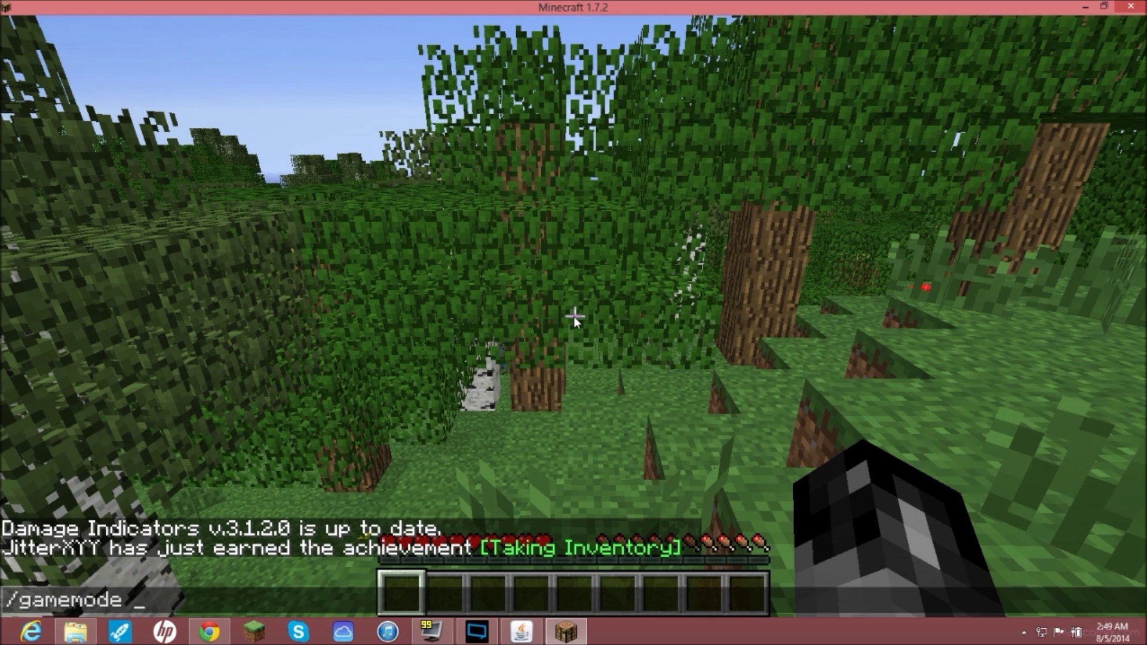
pyautogui.press('Return')
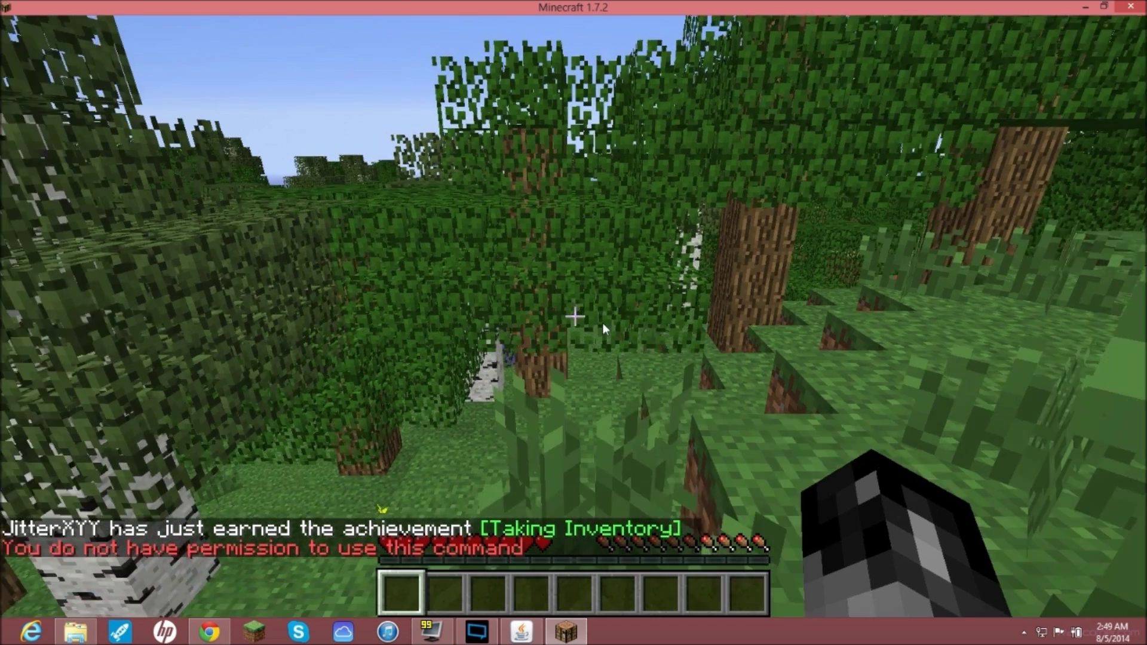
# Step: Give the player operator status by running /op with the player's username in the Minecraft server console, and return to the game
pyautogui.press('e')
pyautogui.click(522, 631)
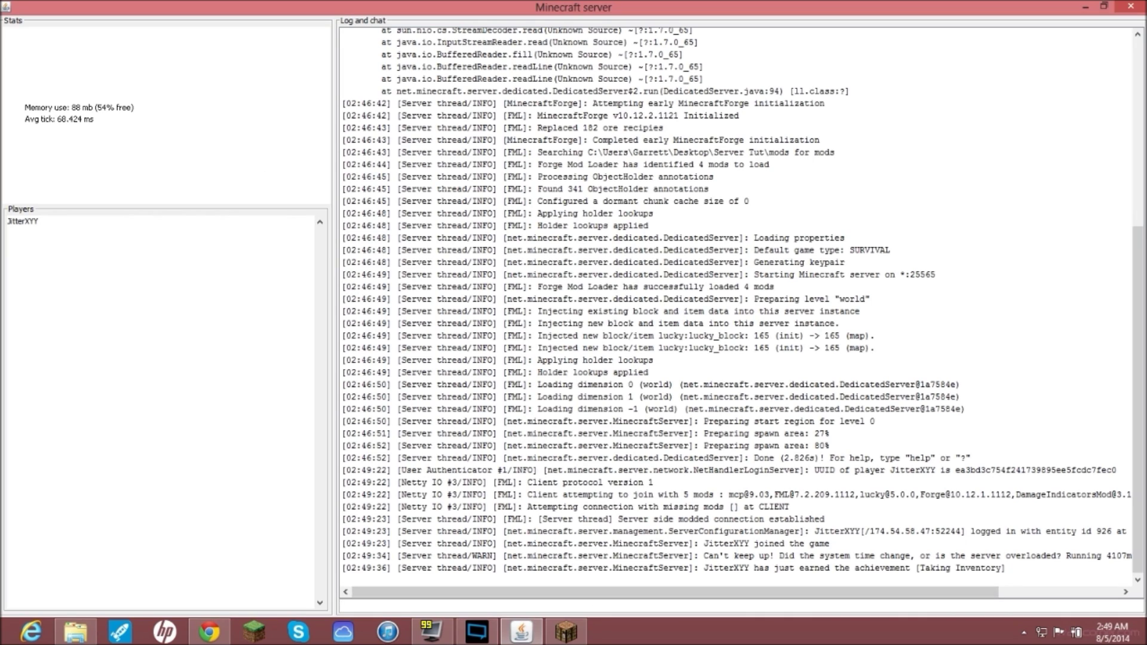
pyautogui.write('op')
pyautogui.press('BackSpace')
pyautogui.press('BackSpace')
pyautogui.write('/op jitterxyy')
pyautogui.press('Return')
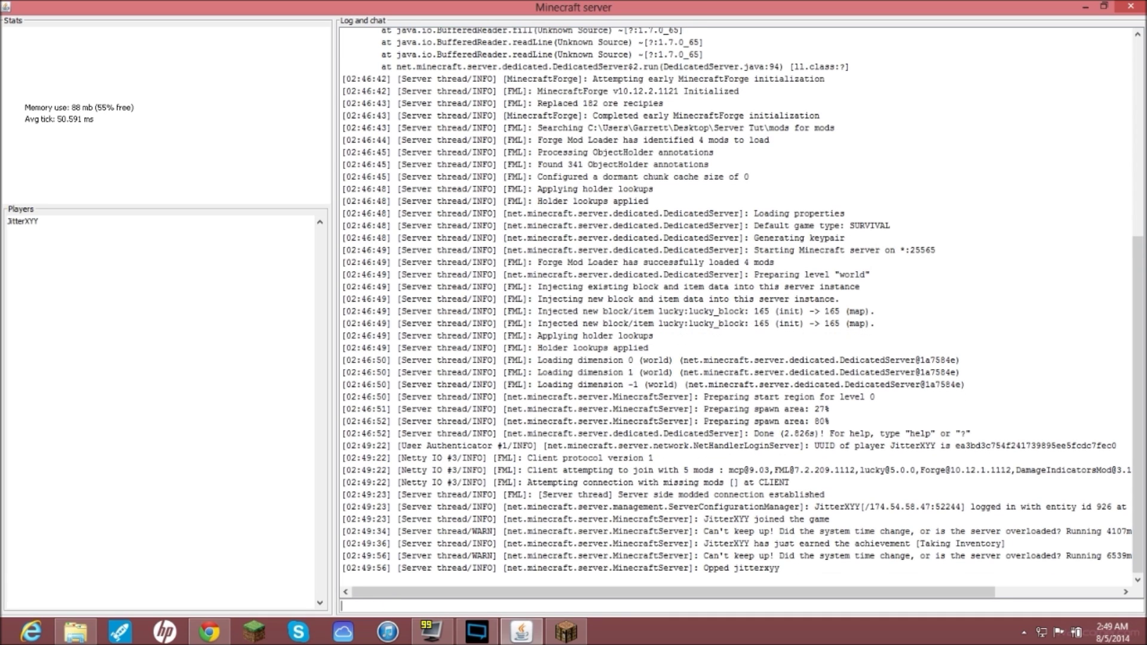
pyautogui.click(1085, 6)
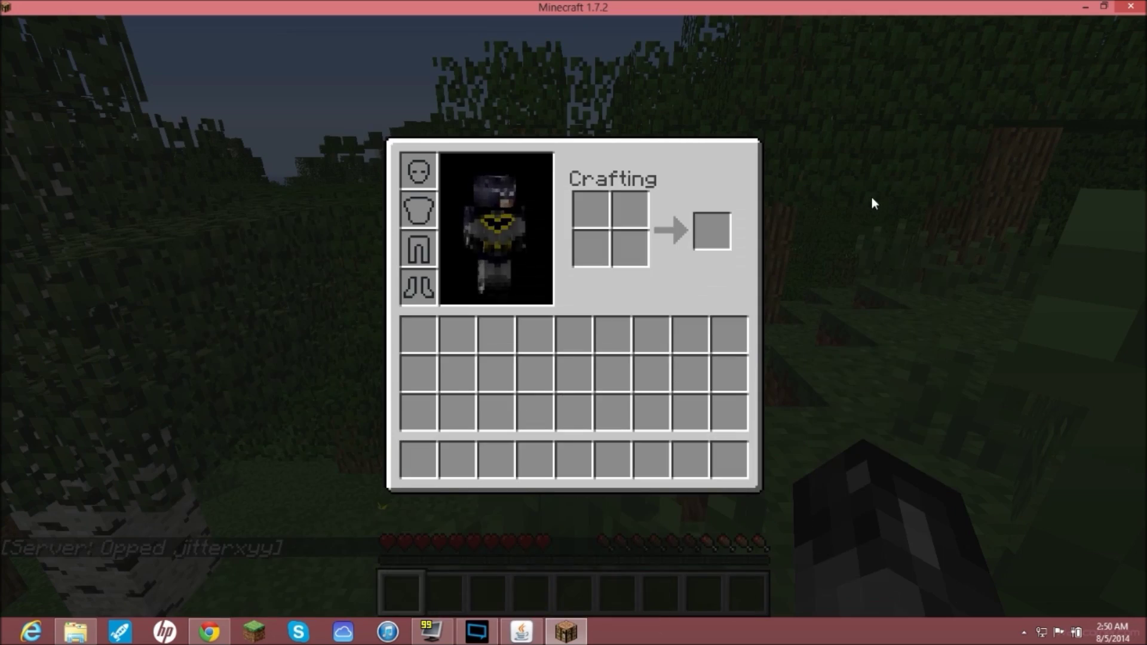
pyautogui.press('e')
pyautogui.press('s')
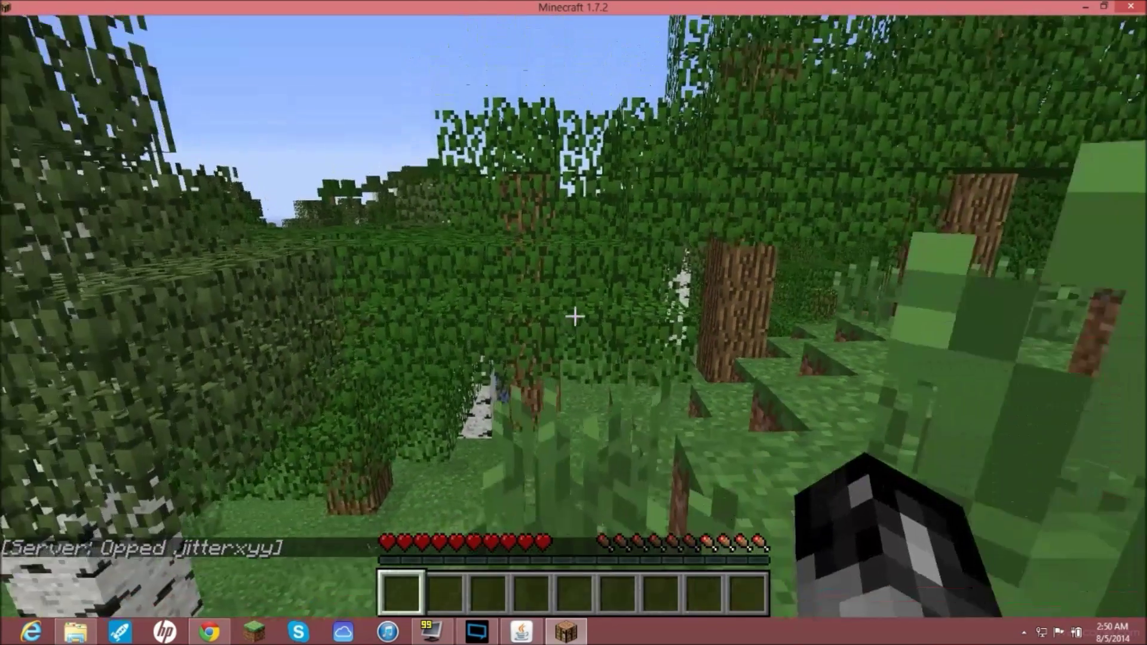
pyautogui.press('e')
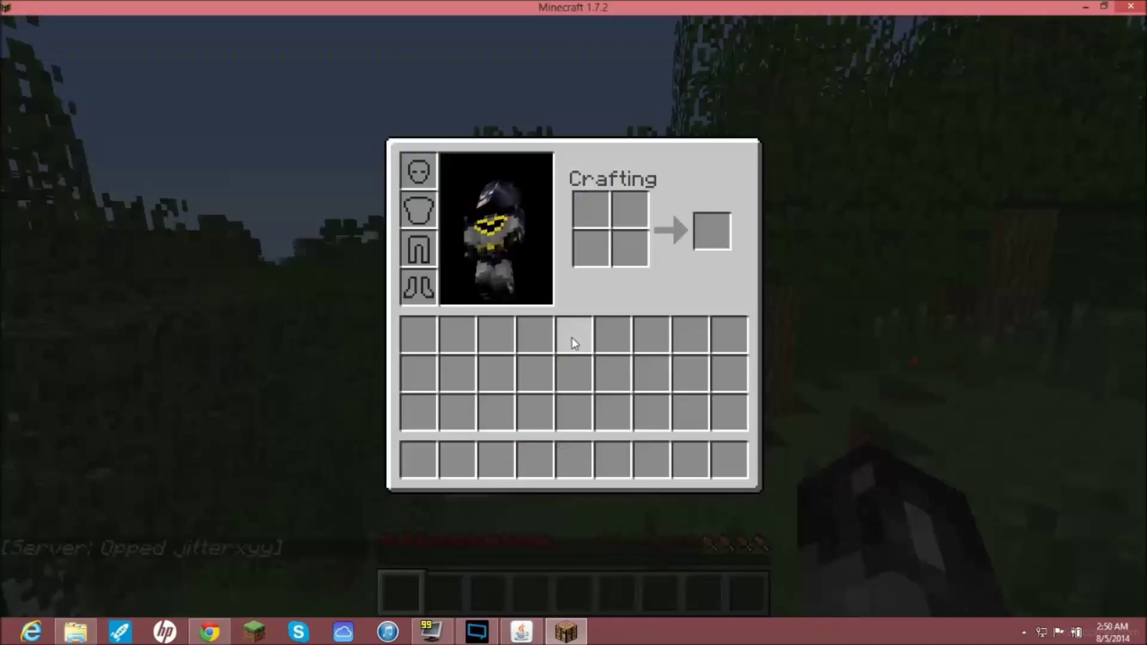
pyautogui.press('e')
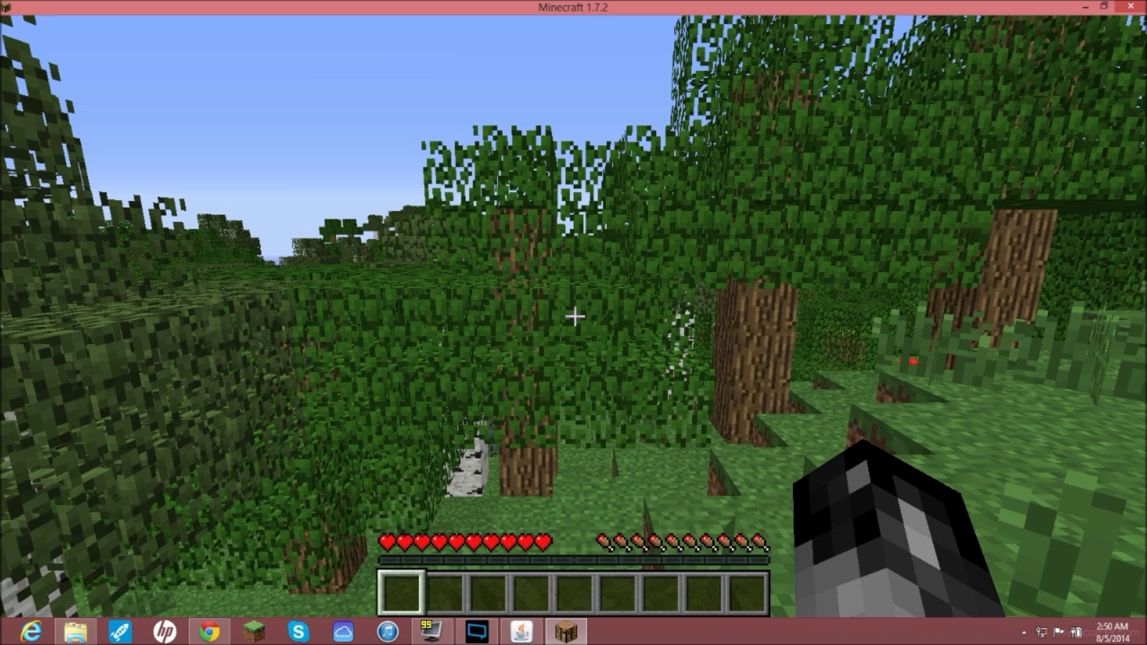